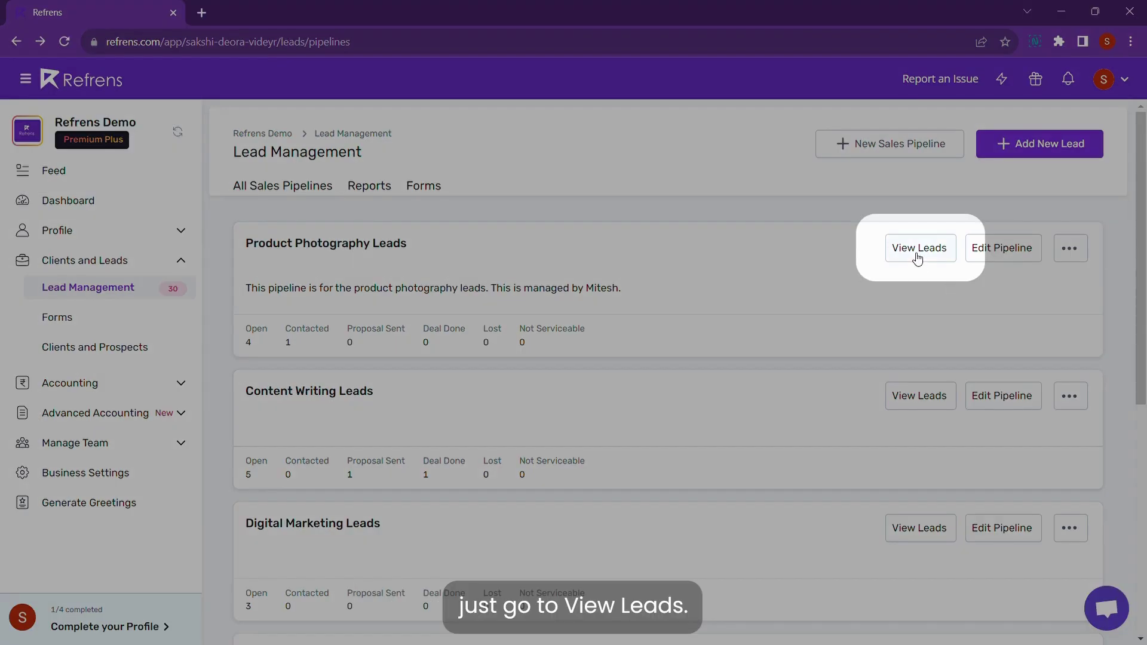
Step: Open the Product Photography Leads pipeline and scroll through its table of five leads
{"action": "left_click", "coordinate": [917, 258]}
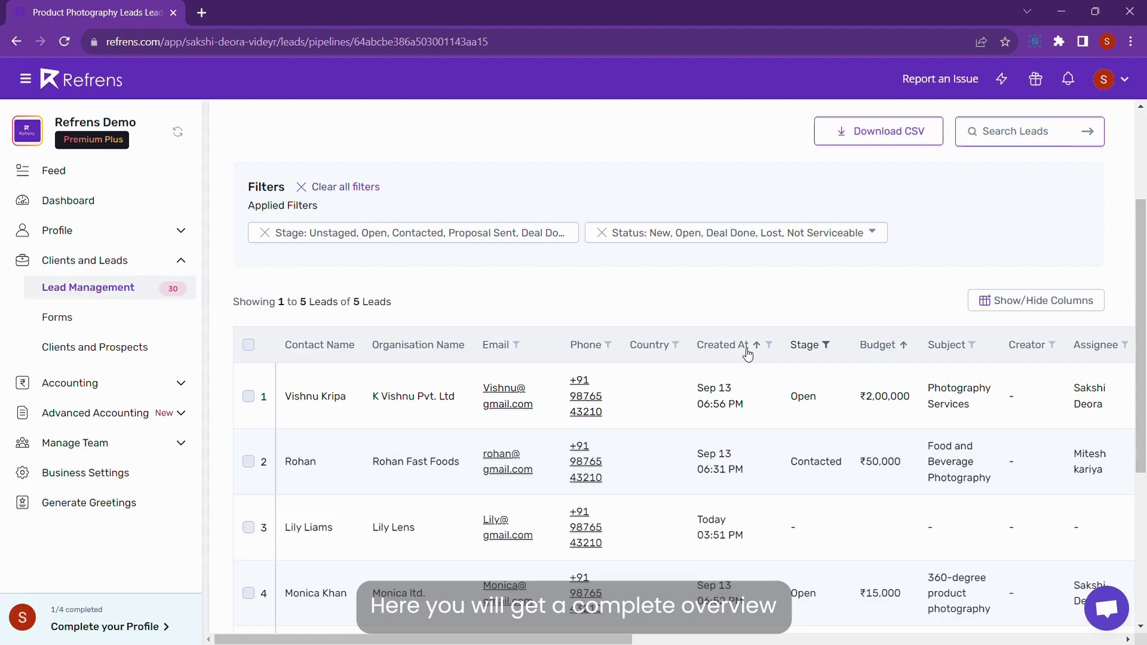
{"action": "scroll", "coordinate": [748, 355], "scroll_direction": "down", "scroll_amount": 2}
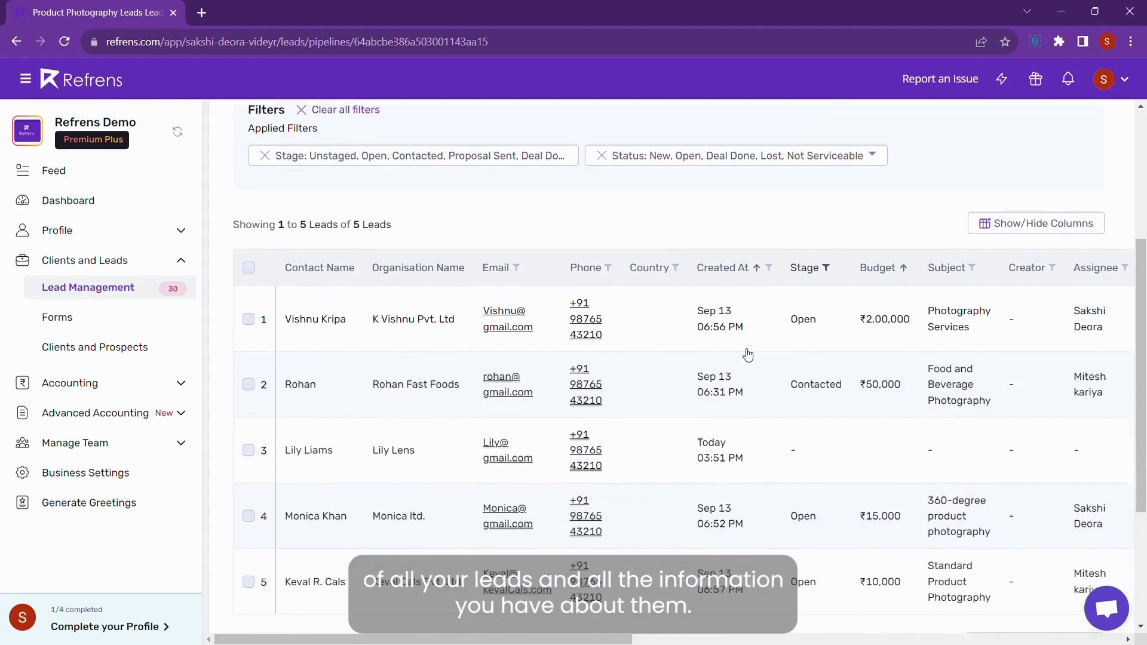
{"action": "scroll", "coordinate": [748, 355], "scroll_direction": "down", "scroll_amount": 2}
{"action": "scroll", "coordinate": [747, 355], "scroll_direction": "up", "scroll_amount": 5}
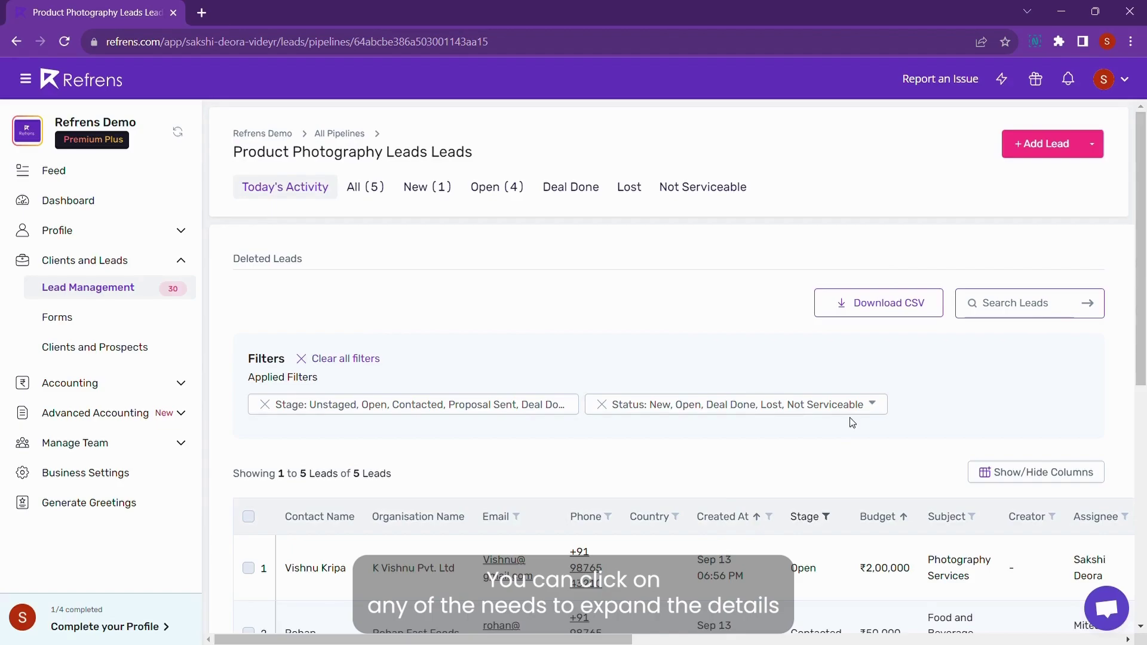
{"action": "scroll", "coordinate": [853, 422], "scroll_direction": "down", "scroll_amount": 3}
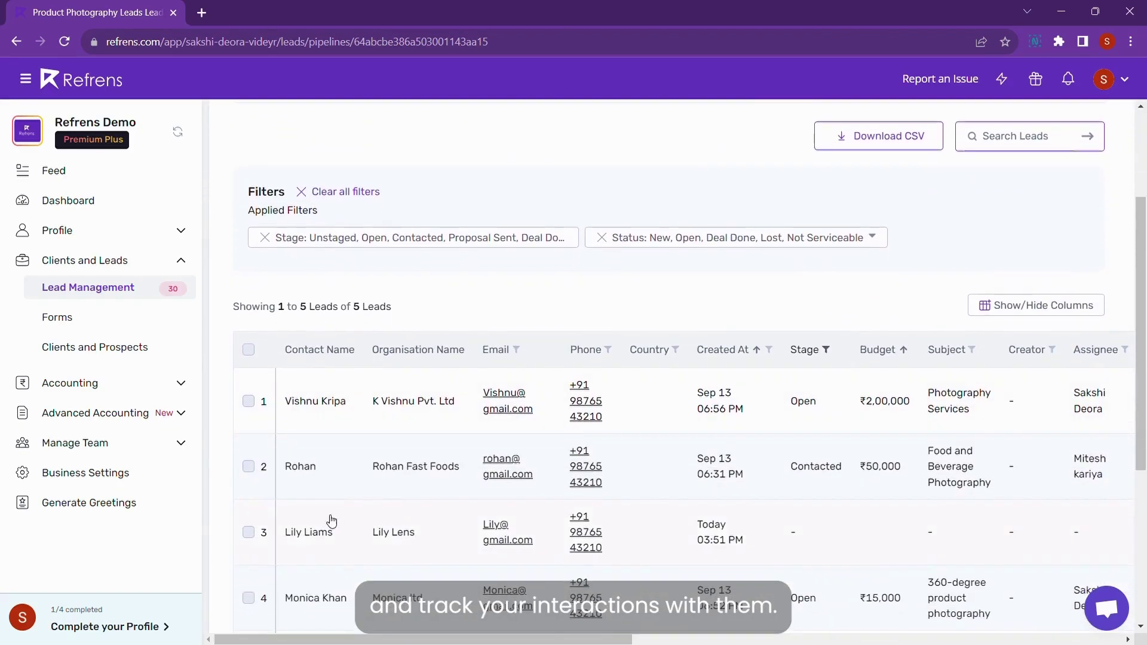
{"action": "left_click", "coordinate": [303, 542]}
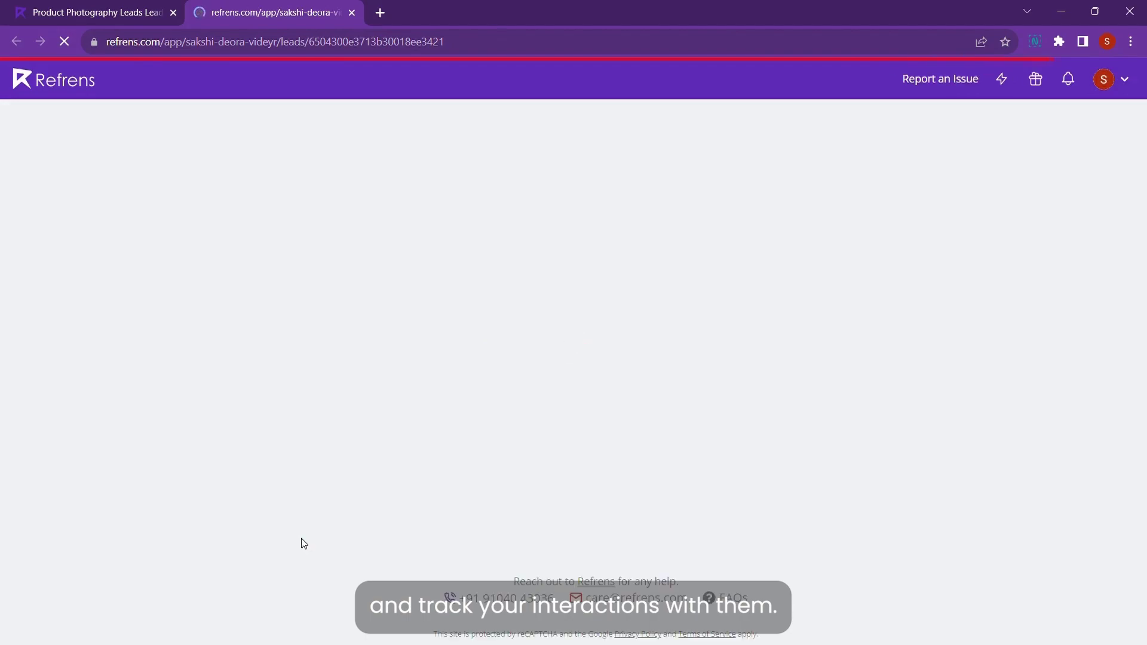
{"action": "scroll", "coordinate": [304, 543], "scroll_direction": "down", "scroll_amount": 3}
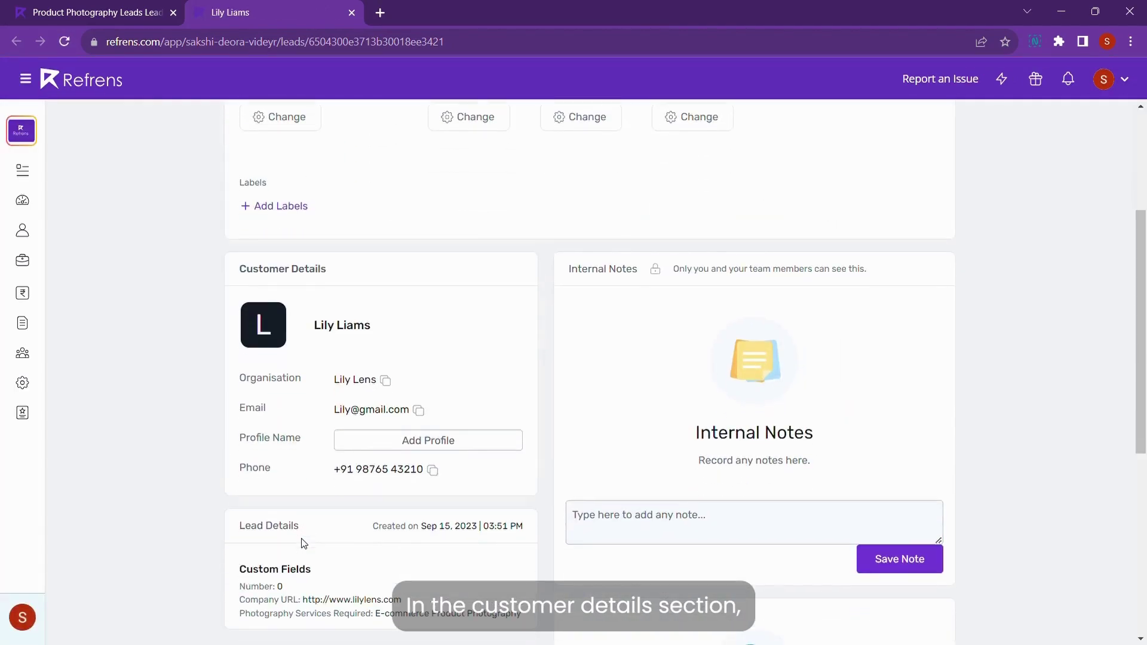
{"action": "scroll", "coordinate": [304, 543], "scroll_direction": "down", "scroll_amount": 2}
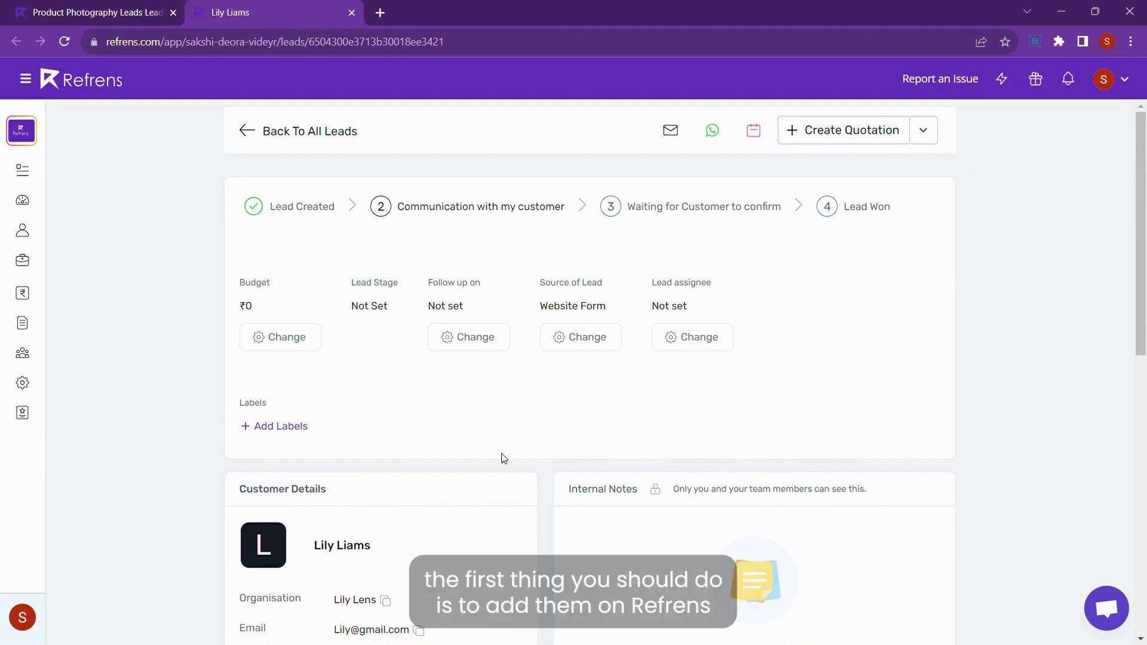
Step: Transfer the Lily Lens lead to the first listed sales team member
{"action": "left_click", "coordinate": [706, 343]}
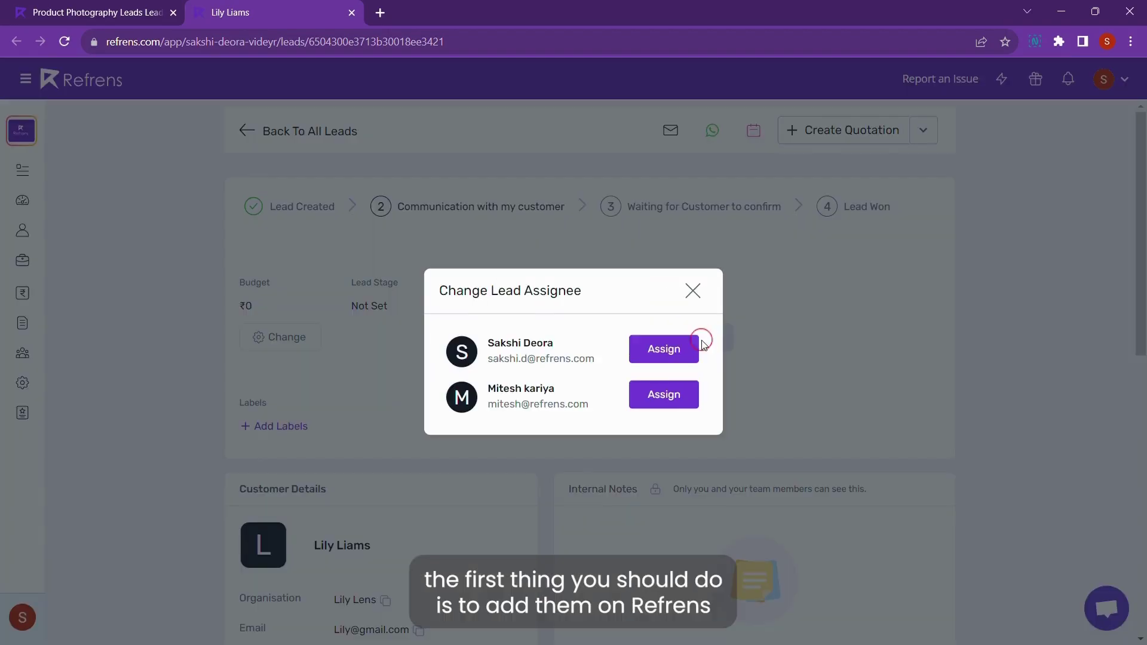
{"action": "left_click", "coordinate": [674, 362]}
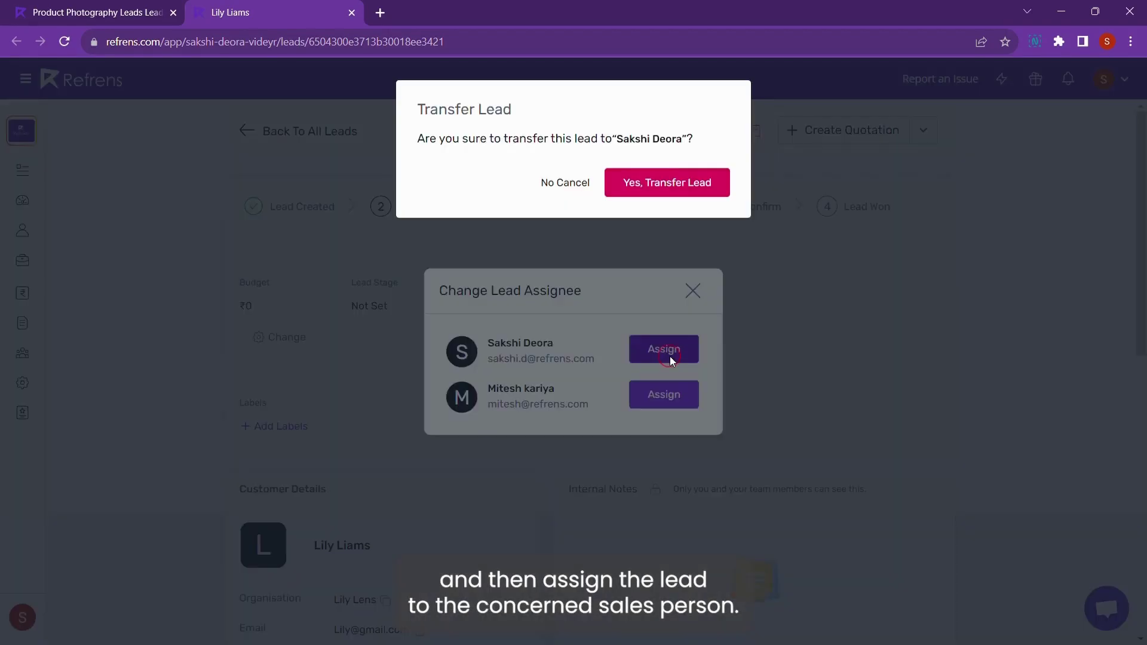
{"action": "left_click", "coordinate": [664, 185]}
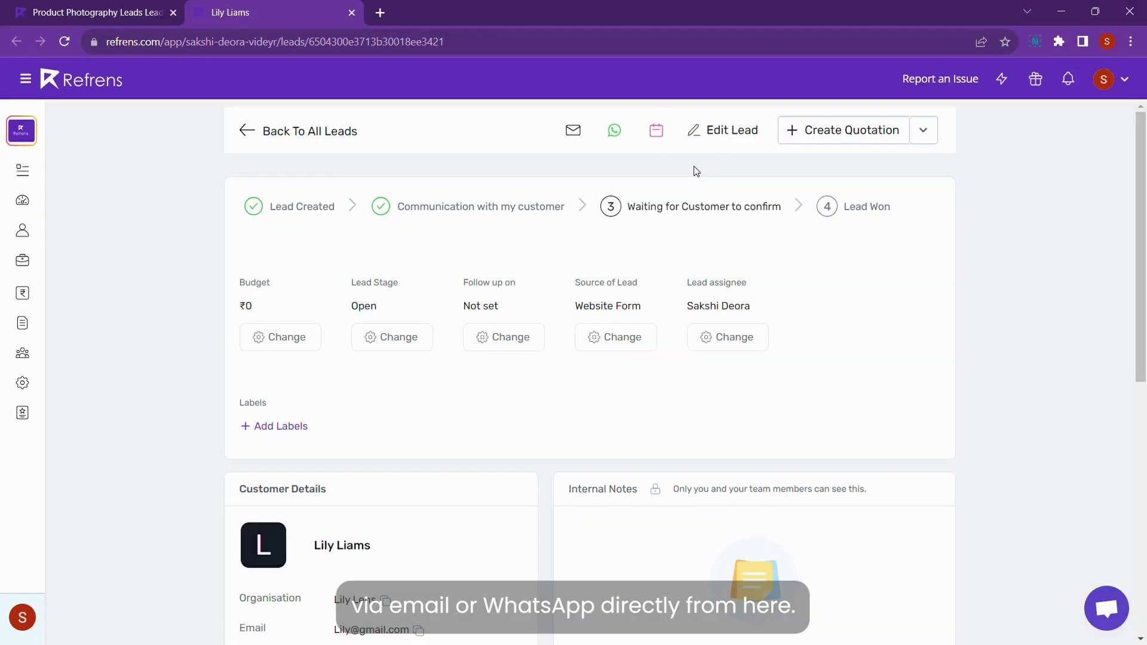
{"action": "left_click", "coordinate": [572, 130]}
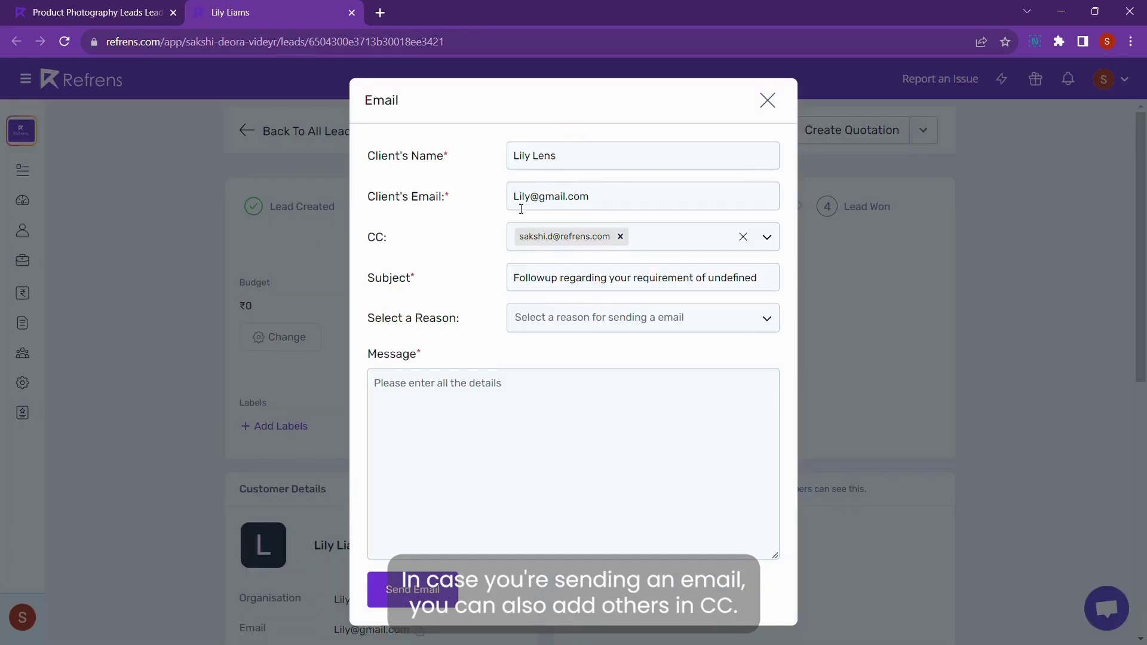
{"action": "left_click", "coordinate": [622, 246]}
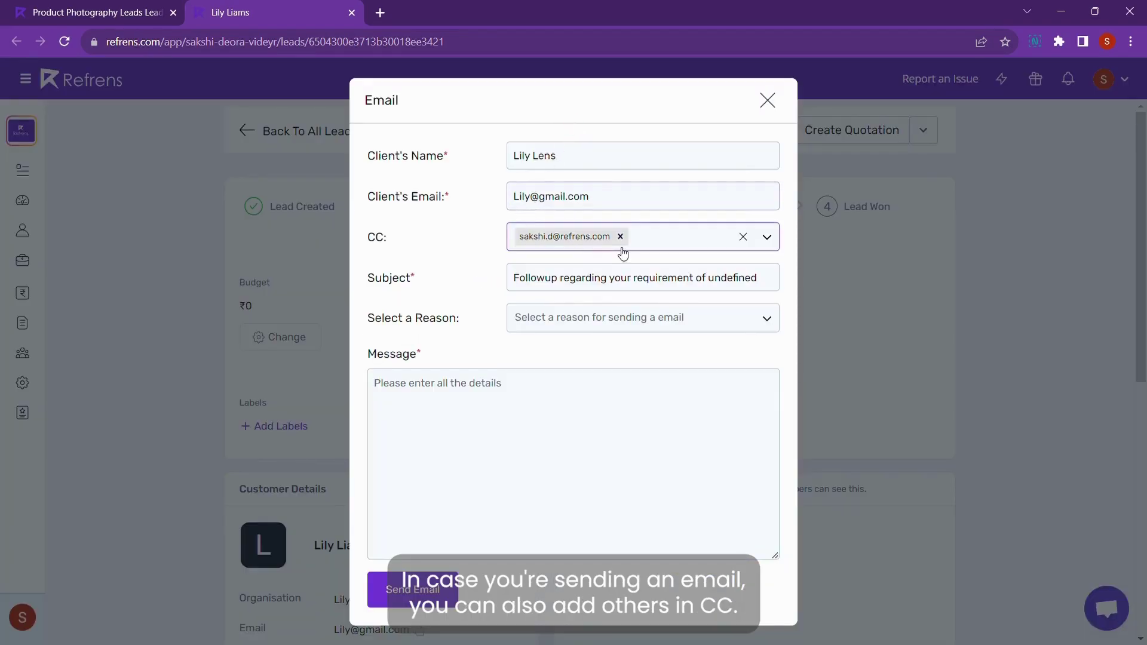
{"action": "left_click", "coordinate": [721, 320]}
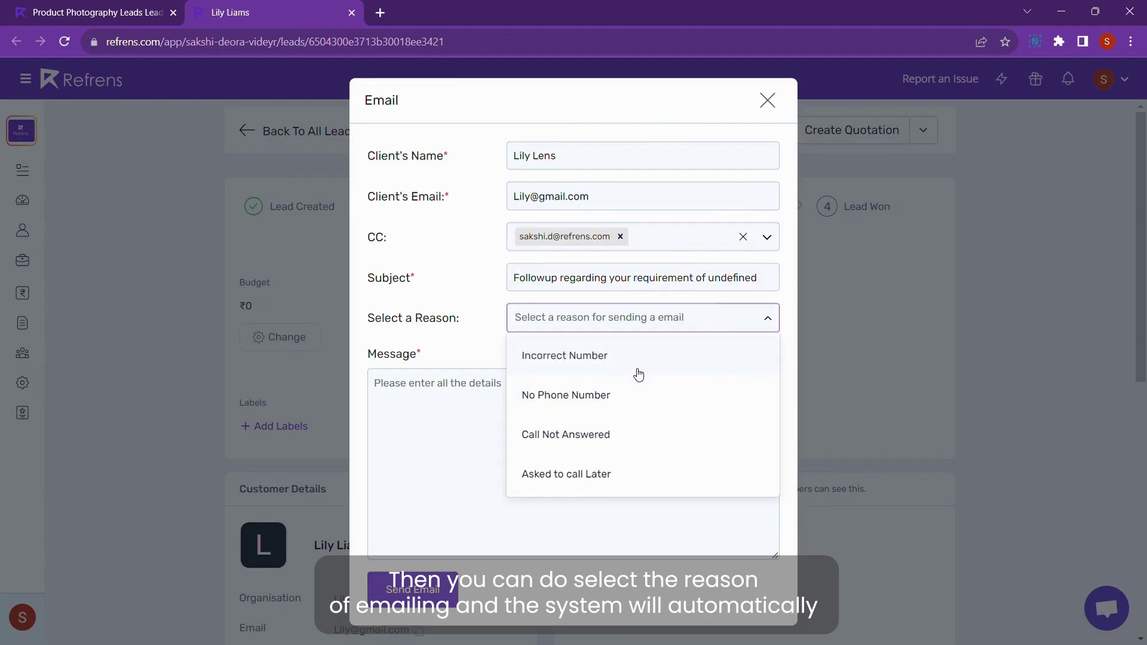
{"action": "left_click", "coordinate": [600, 475]}
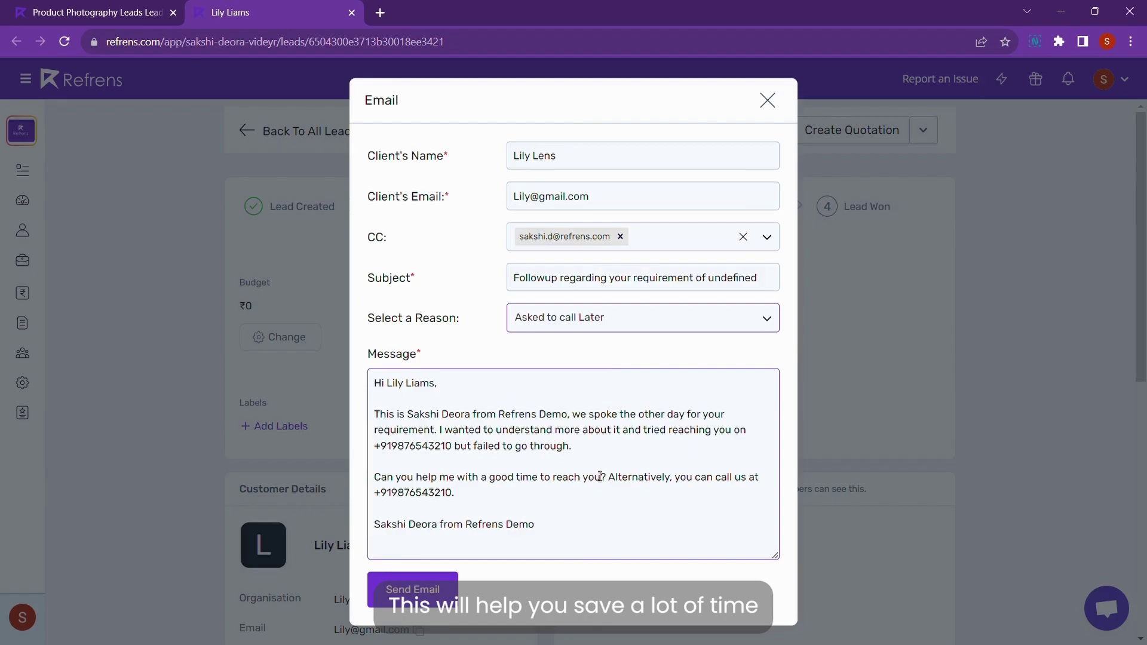
{"action": "left_click", "coordinate": [416, 590]}
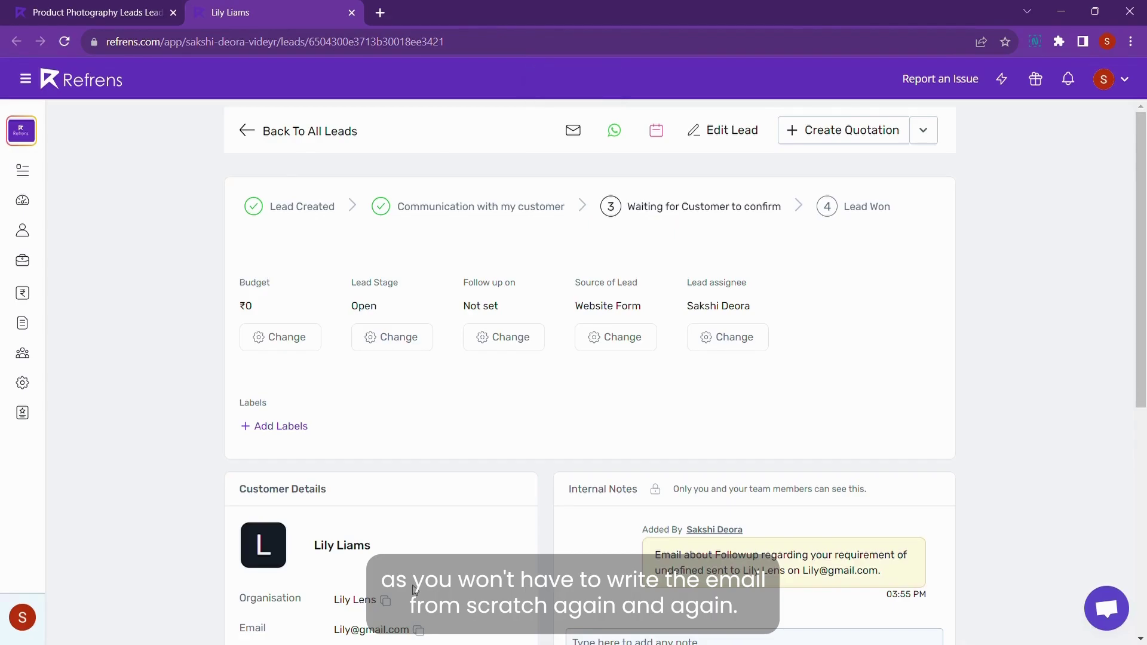
Step: Move the lead to the Contacted stage with reason 'Follow up later' and save
{"action": "left_click", "coordinate": [394, 349]}
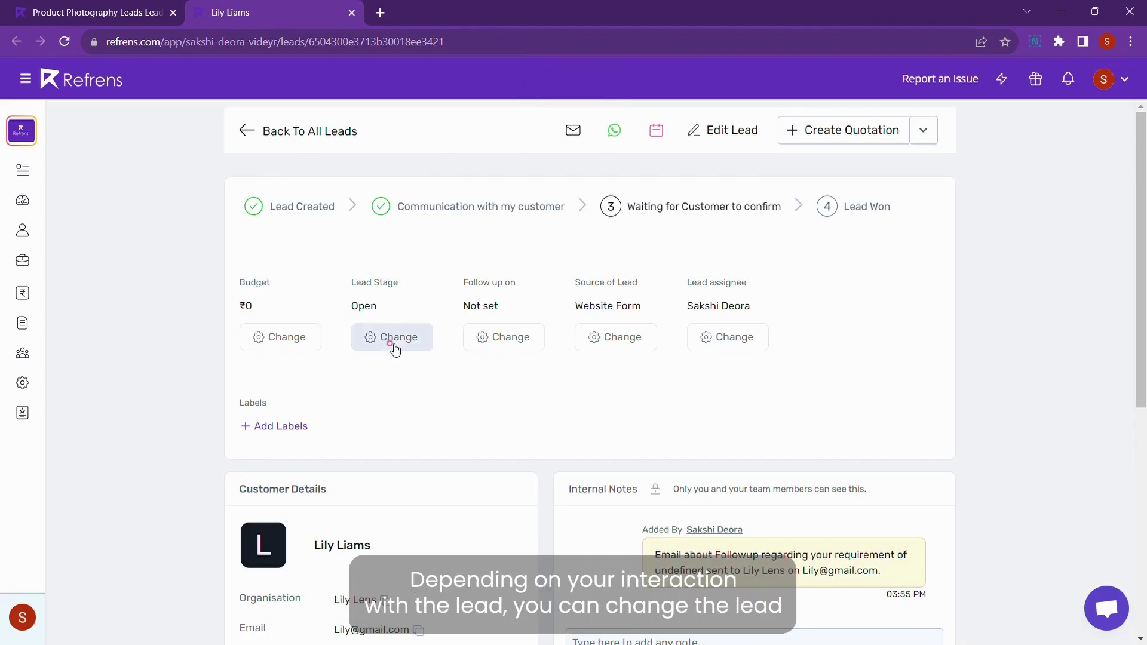
{"action": "left_click", "coordinate": [511, 244]}
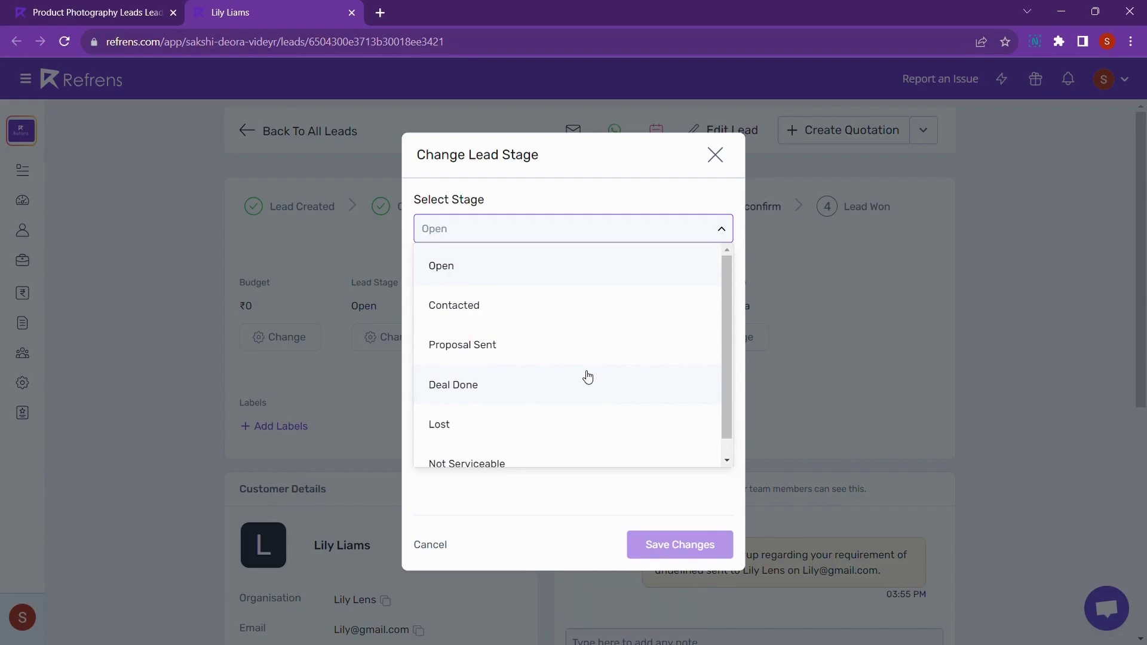
{"action": "left_click", "coordinate": [465, 310]}
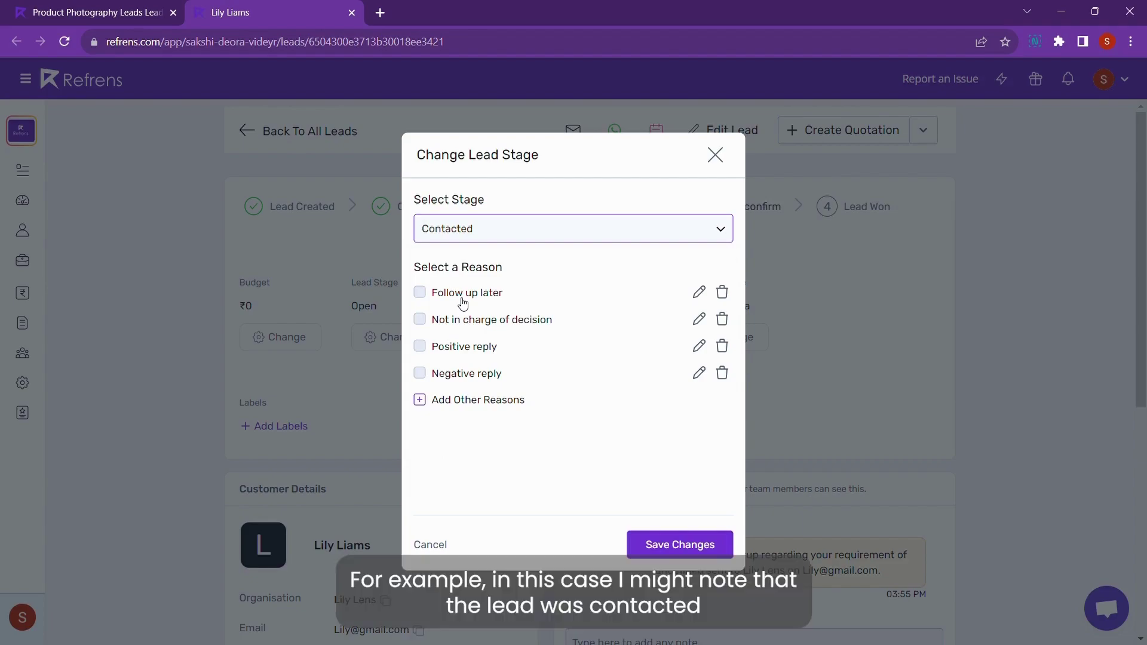
{"action": "left_click", "coordinate": [588, 234]}
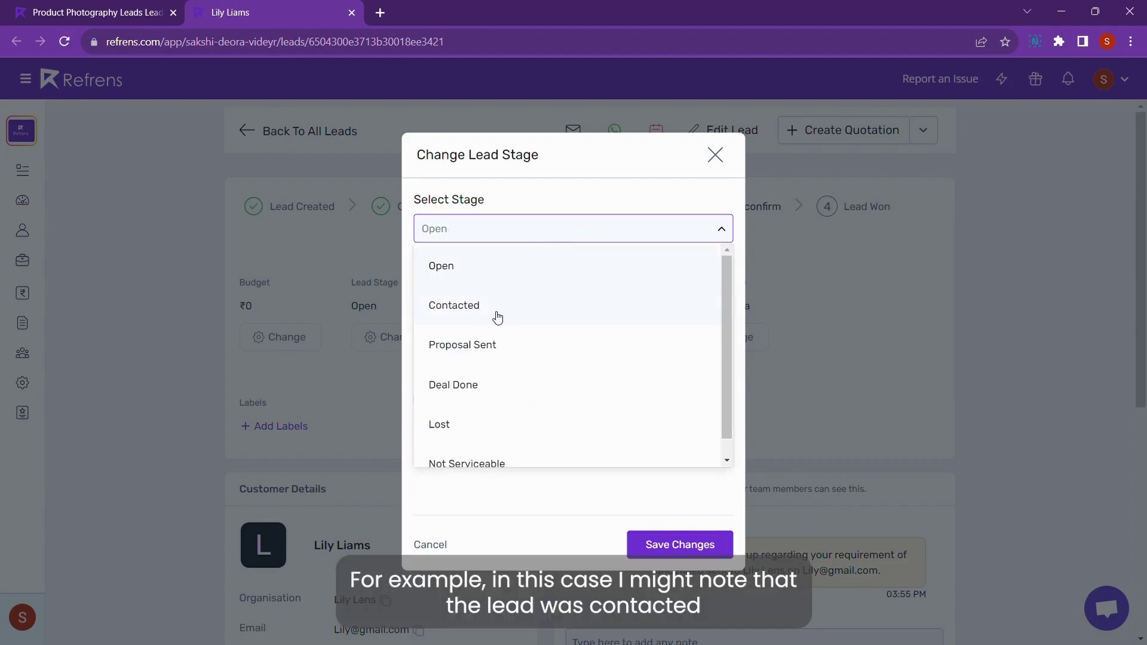
{"action": "left_click", "coordinate": [474, 312]}
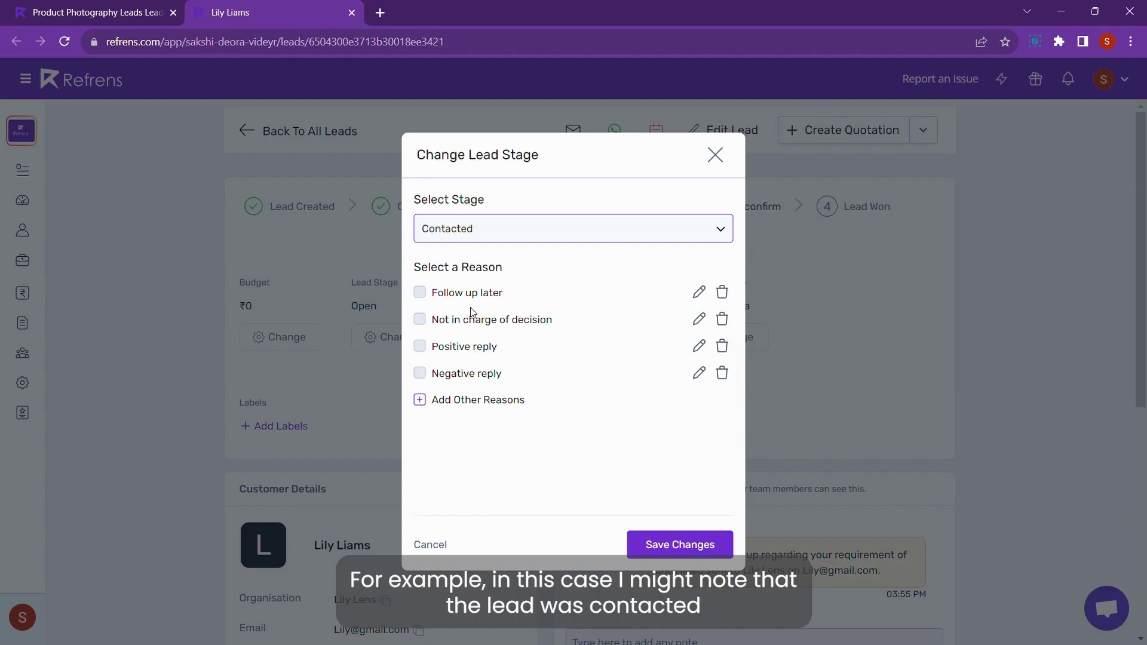
{"action": "left_click", "coordinate": [420, 293]}
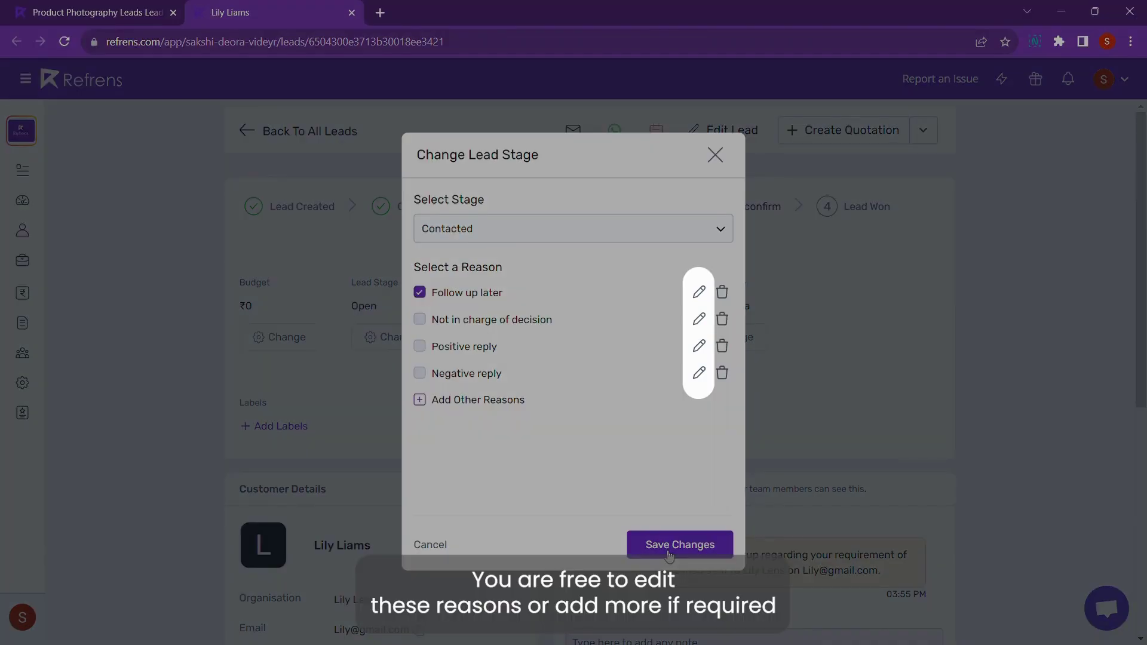
{"action": "left_click", "coordinate": [670, 554]}
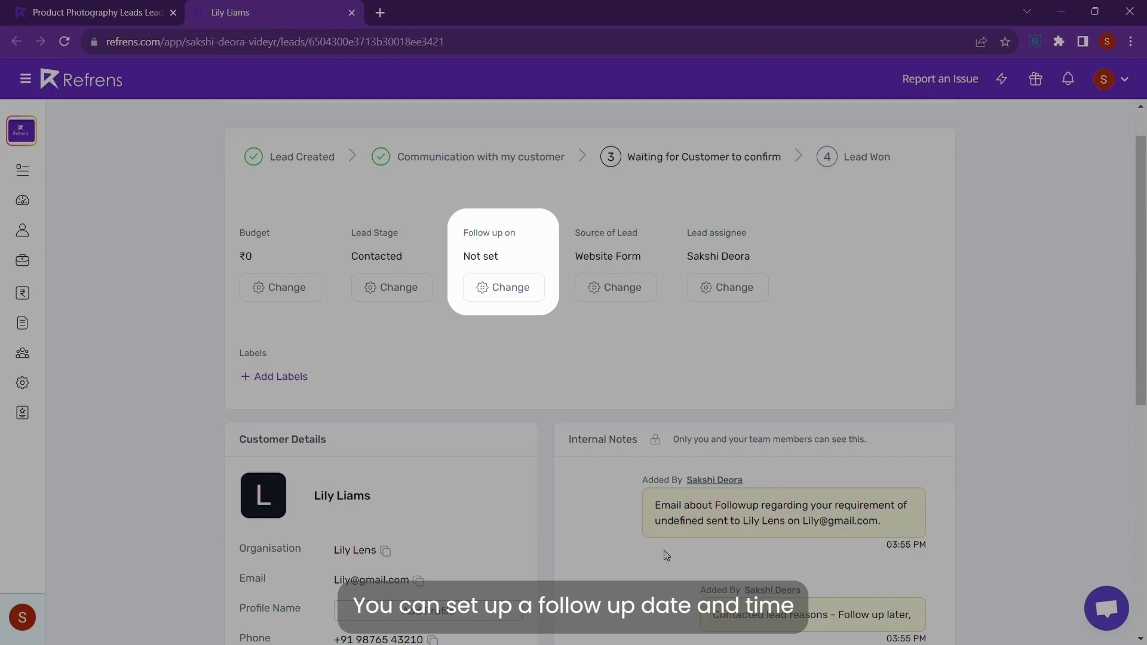
Step: Schedule a Sep 17, 12 PM follow-up and tag the lead as Hot
{"action": "left_click", "coordinate": [499, 288]}
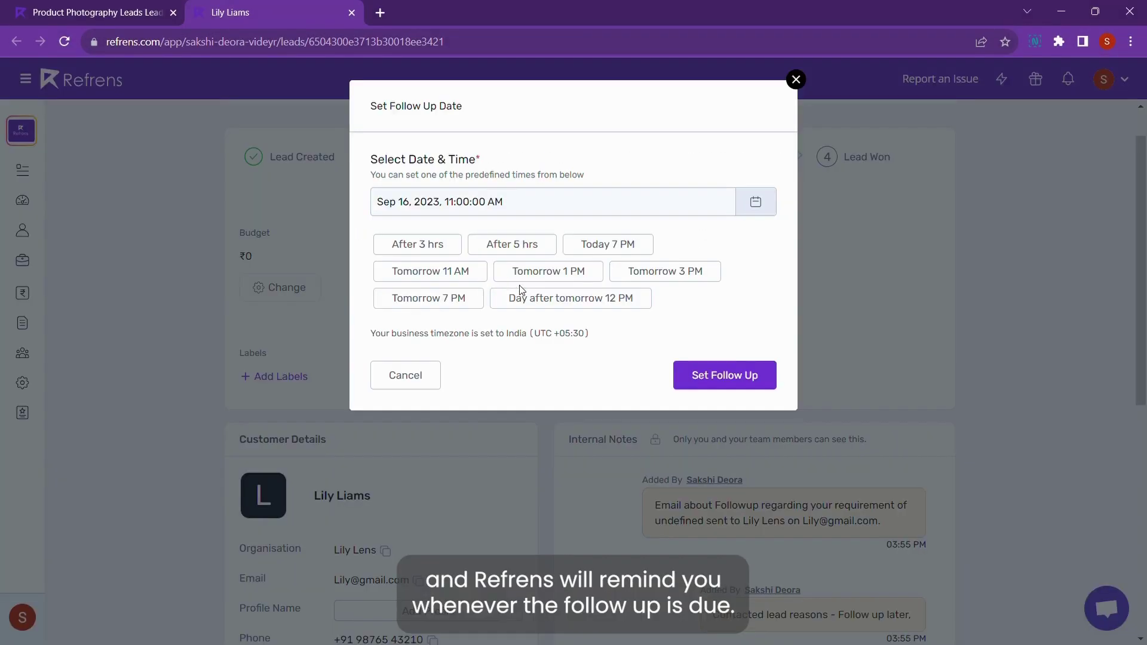
{"action": "left_click", "coordinate": [564, 305]}
{"action": "left_click", "coordinate": [717, 376]}
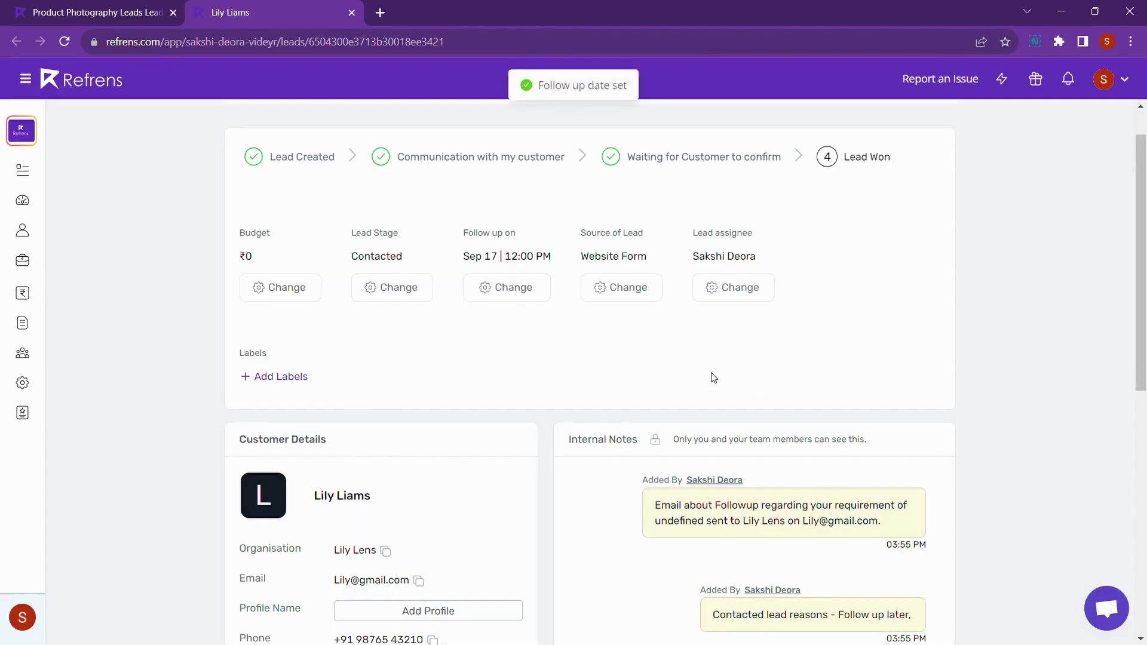
{"action": "left_click", "coordinate": [286, 376]}
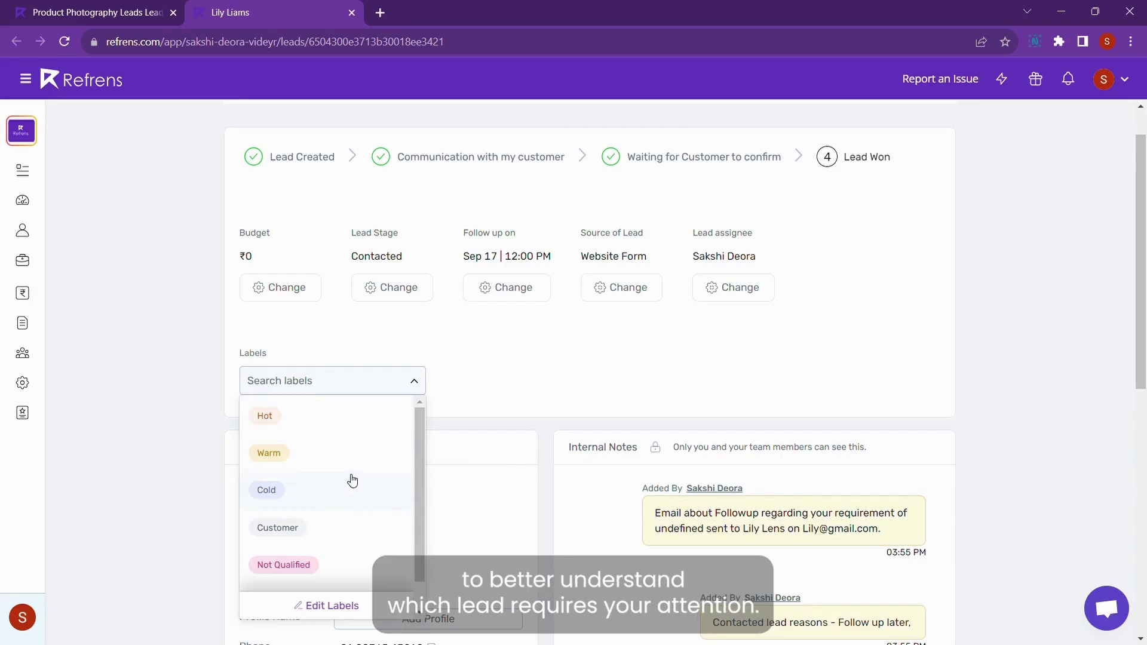
{"action": "left_click", "coordinate": [306, 422]}
Step: Set the lead's budget to ₹50,000
{"action": "scroll", "coordinate": [273, 357], "scroll_direction": "up", "scroll_amount": 1}
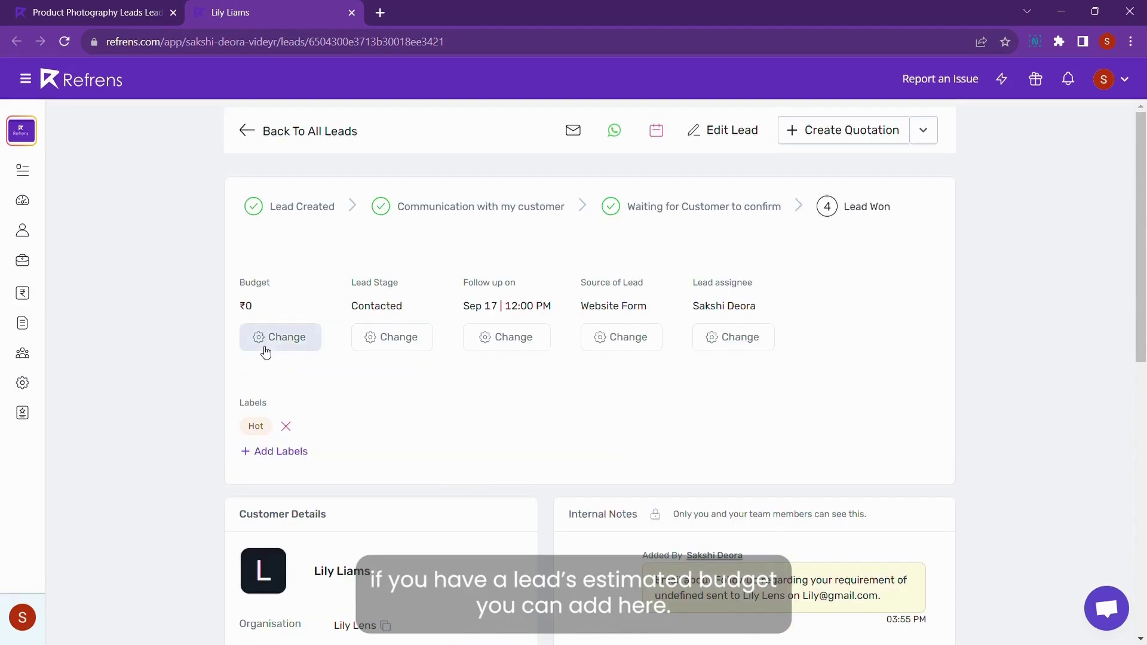
{"action": "left_click", "coordinate": [269, 344]}
{"action": "left_click", "coordinate": [468, 397]}
{"action": "type", "text": "50,000"}
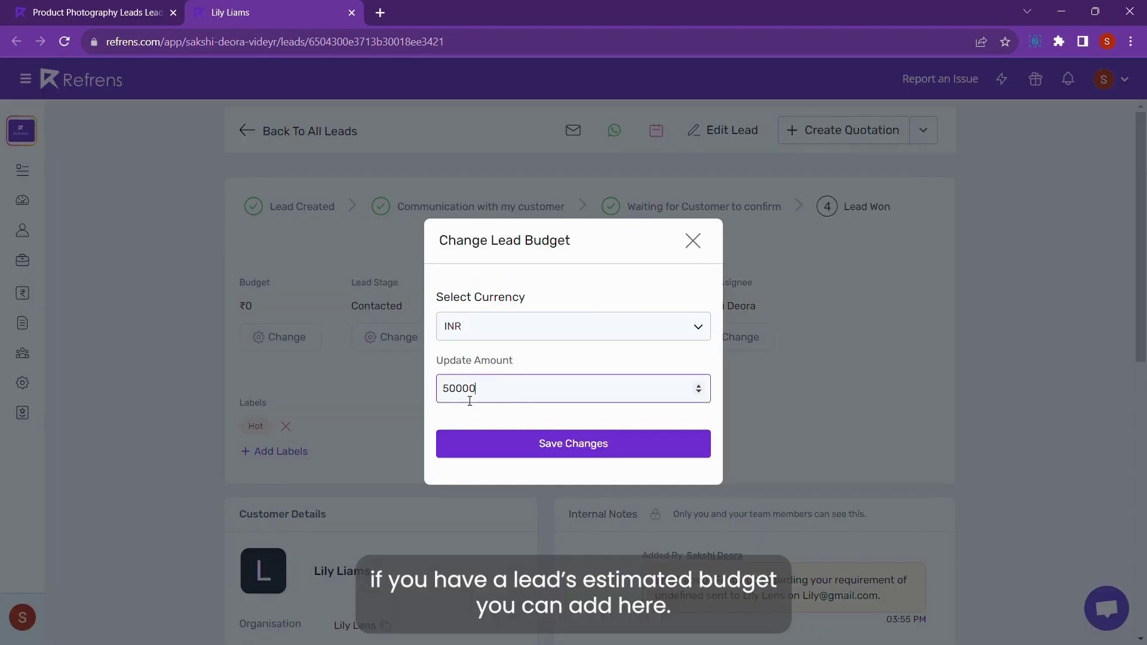
{"action": "left_click", "coordinate": [517, 449]}
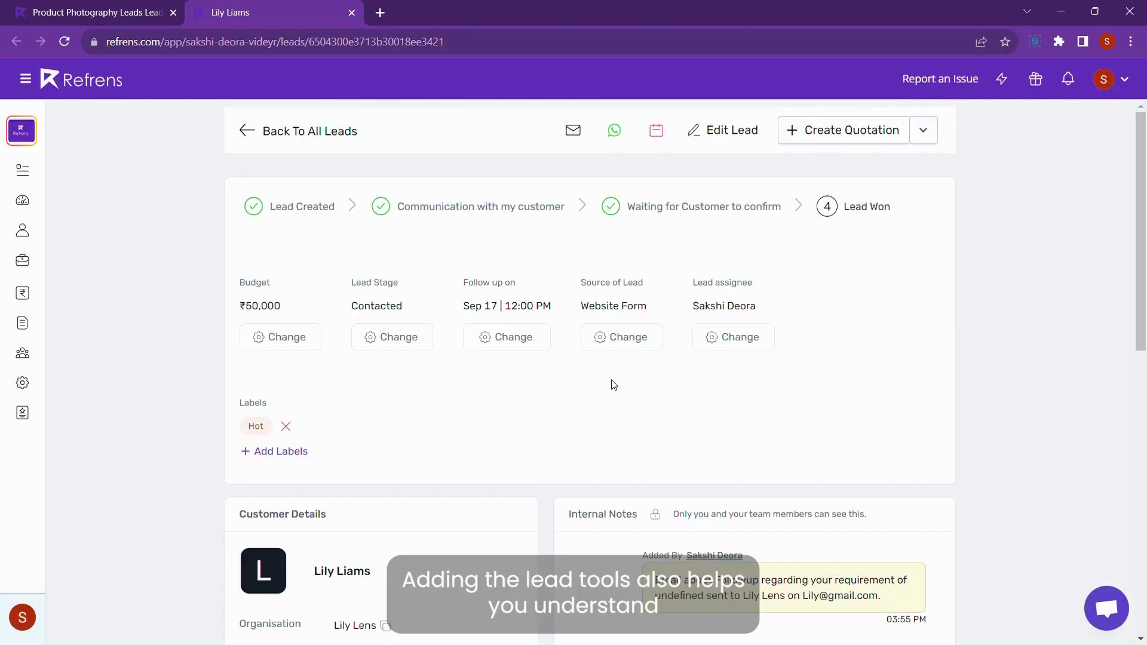
Step: Change the lead source from Website Form to Referral and save
{"action": "left_click", "coordinate": [622, 337]}
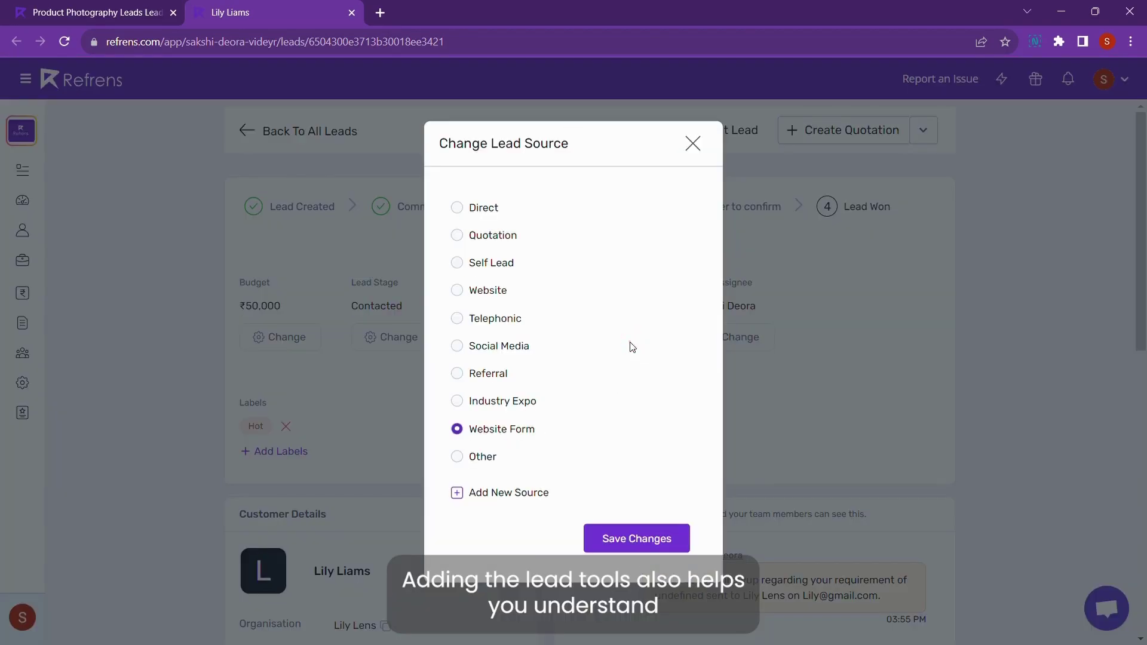
{"action": "left_click", "coordinate": [480, 377]}
{"action": "left_click", "coordinate": [654, 546]}
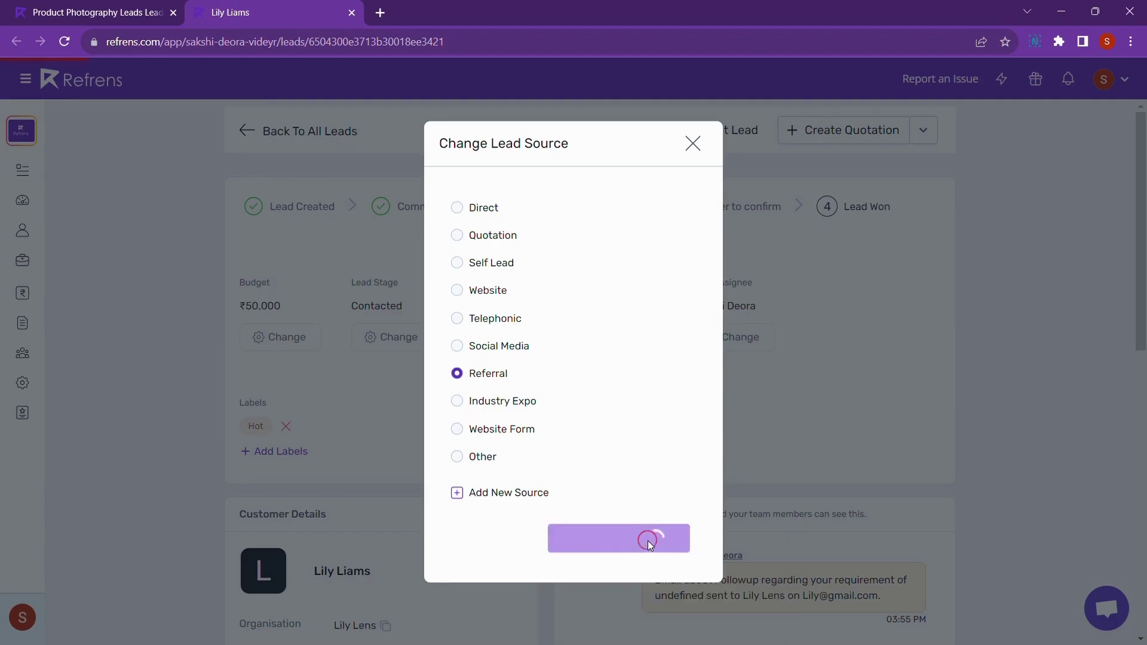
{"action": "scroll", "coordinate": [555, 297], "scroll_direction": "down", "scroll_amount": 4}
{"action": "scroll", "coordinate": [555, 297], "scroll_direction": "down", "scroll_amount": 1}
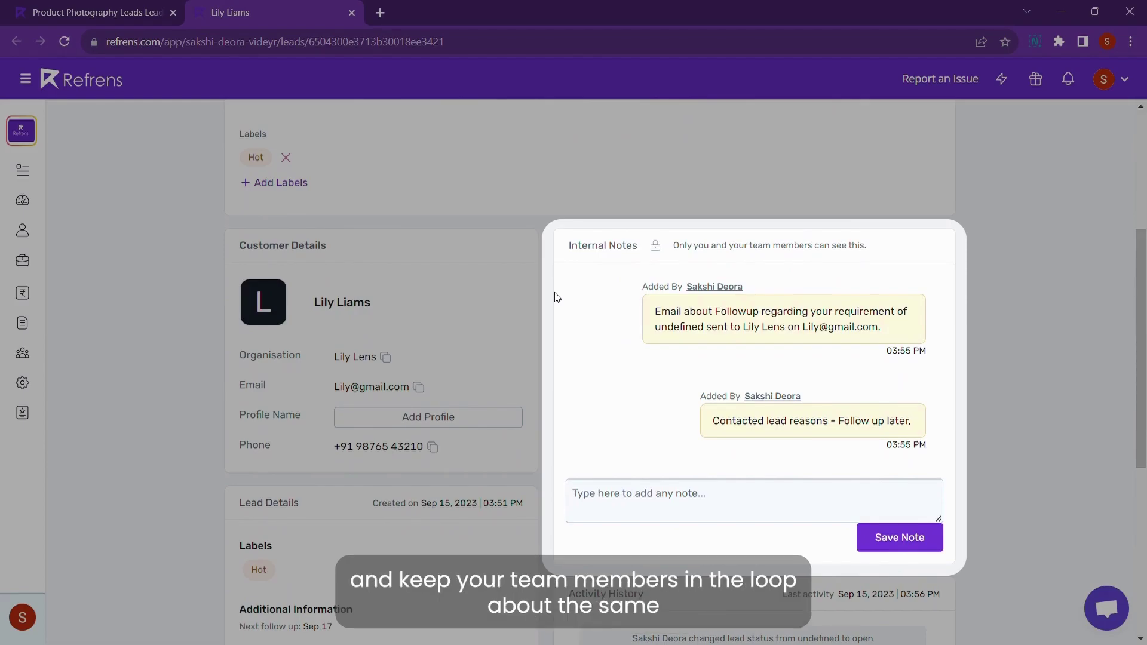
{"action": "scroll", "coordinate": [556, 297], "scroll_direction": "down", "scroll_amount": 6}
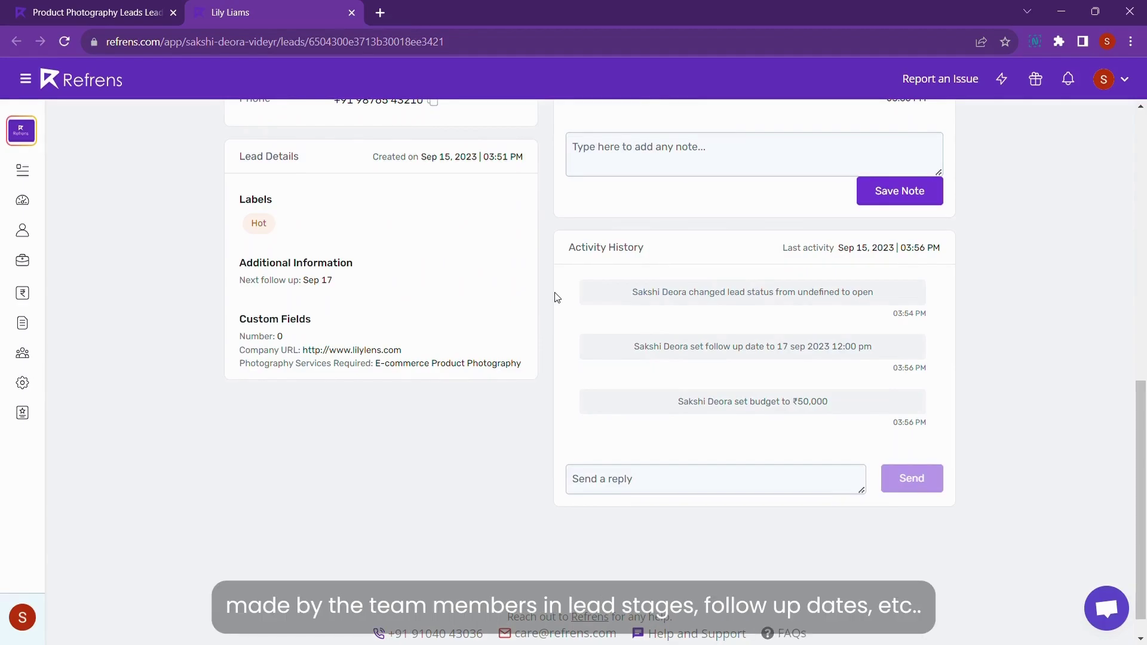
{"action": "scroll", "coordinate": [556, 297], "scroll_direction": "up", "scroll_amount": 10}
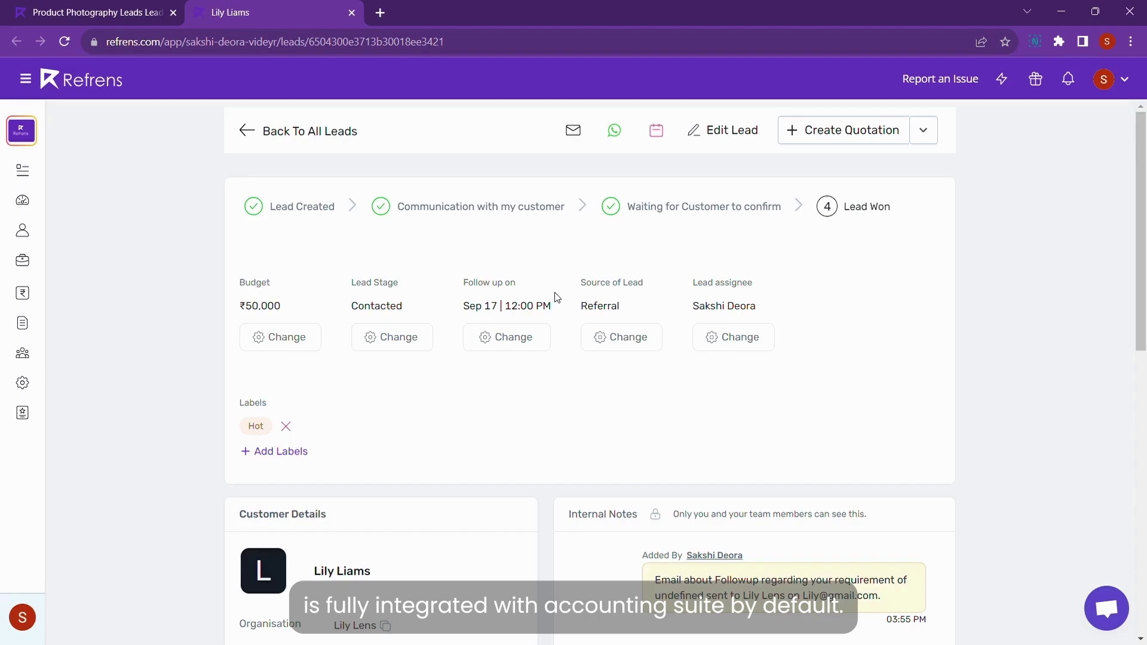
Step: Generate a quotation from the Lily Lens lead and confirm its creation
{"action": "left_click", "coordinate": [925, 134]}
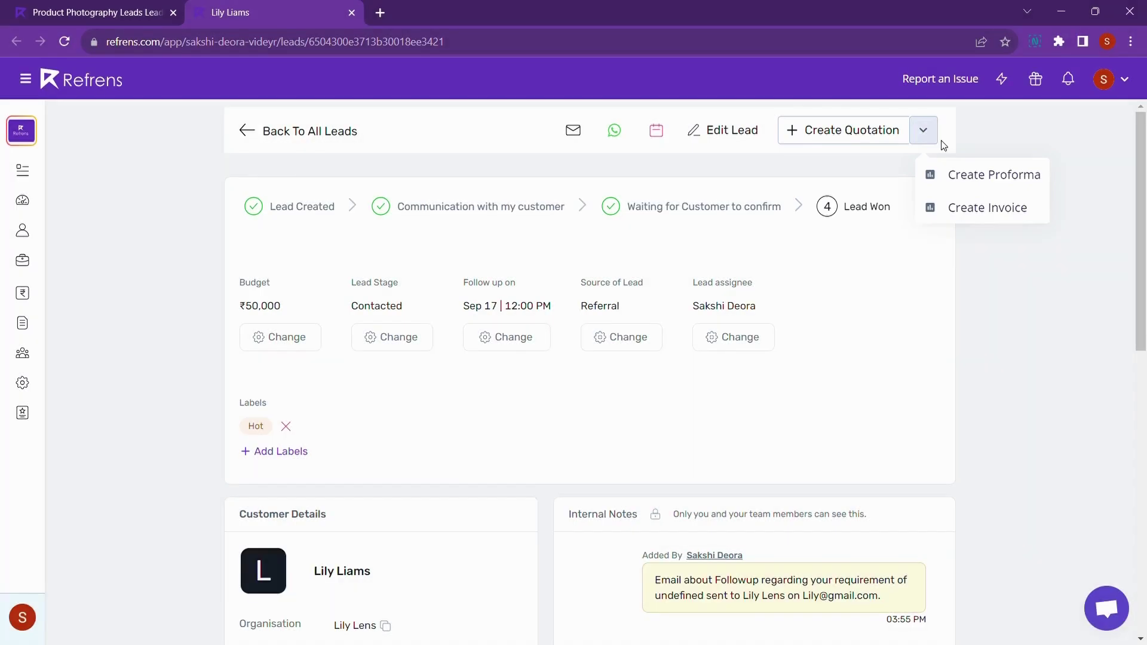
{"action": "left_click", "coordinate": [952, 144]}
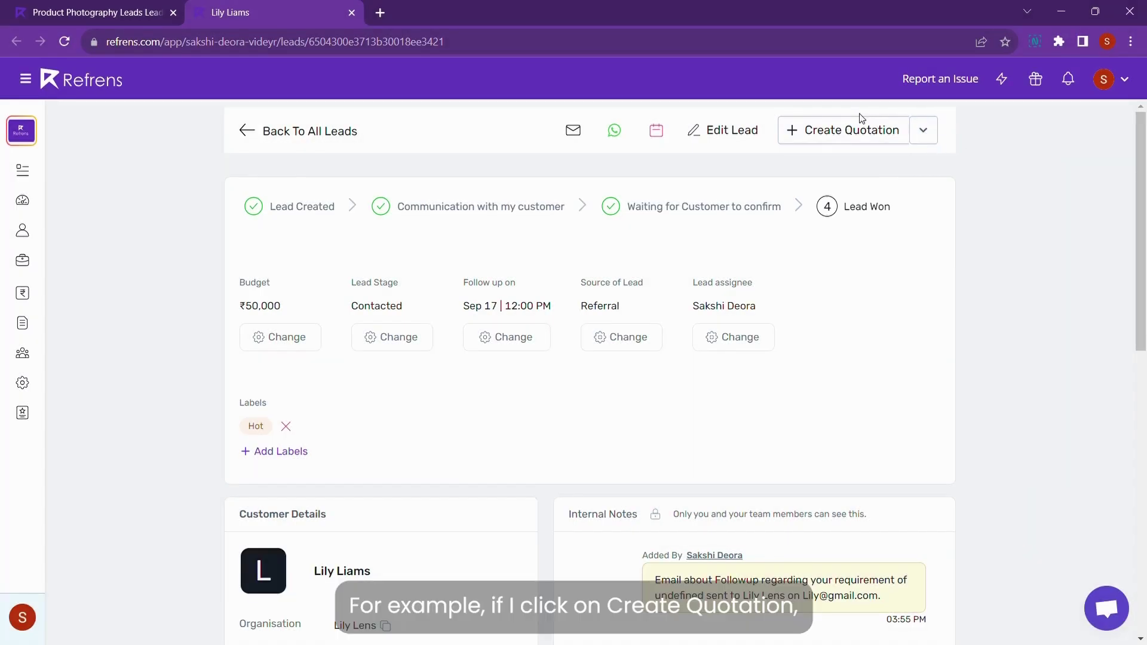
{"action": "left_click", "coordinate": [816, 131]}
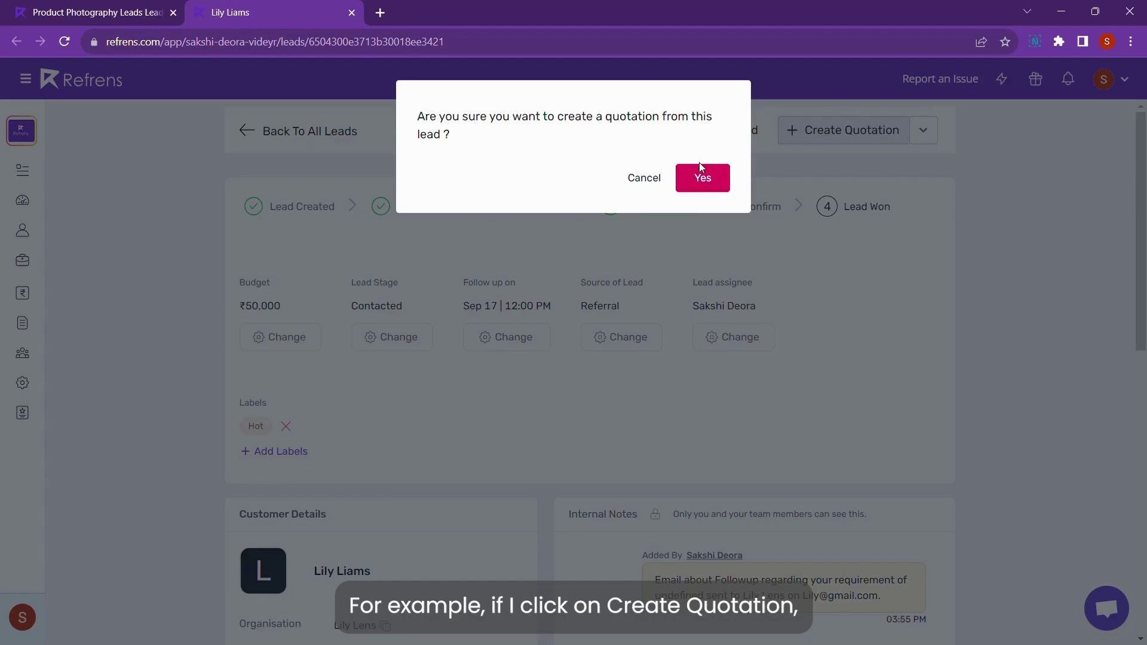
{"action": "left_click", "coordinate": [702, 178]}
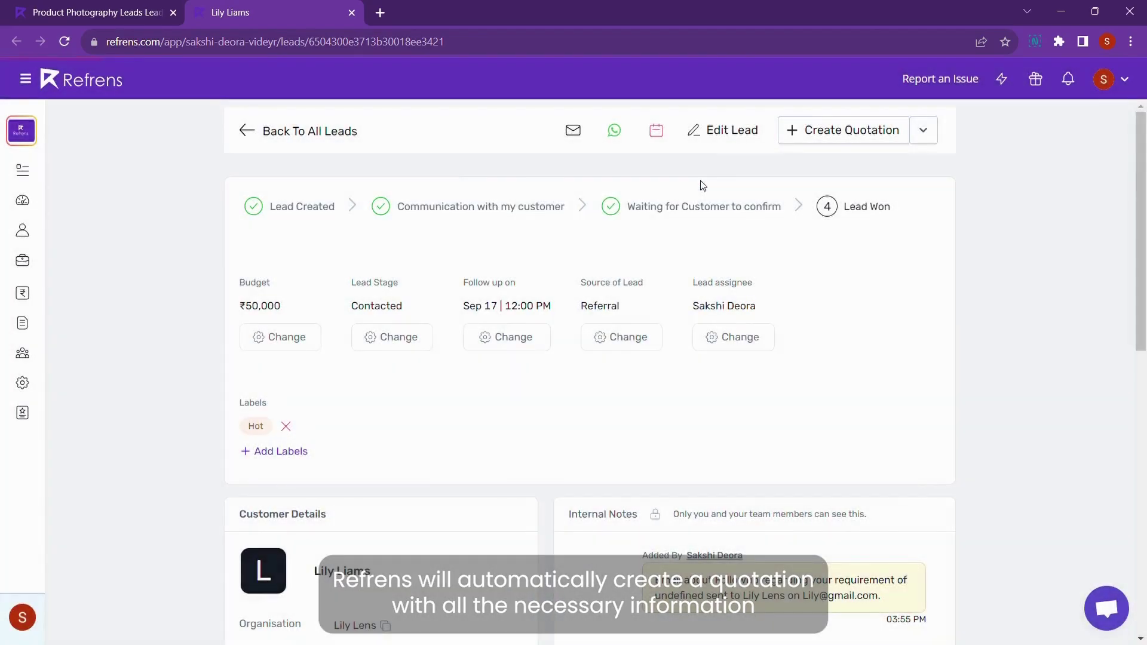
{"action": "scroll", "coordinate": [617, 320], "scroll_direction": "down", "scroll_amount": 1}
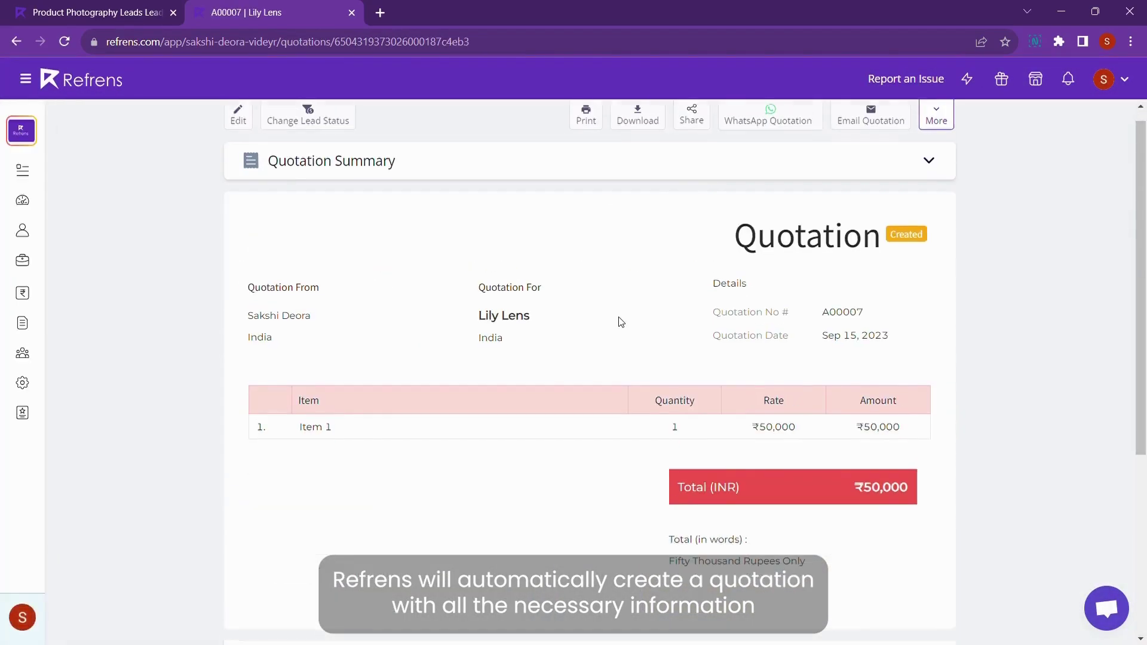
{"action": "scroll", "coordinate": [456, 401], "scroll_direction": "up", "scroll_amount": 1}
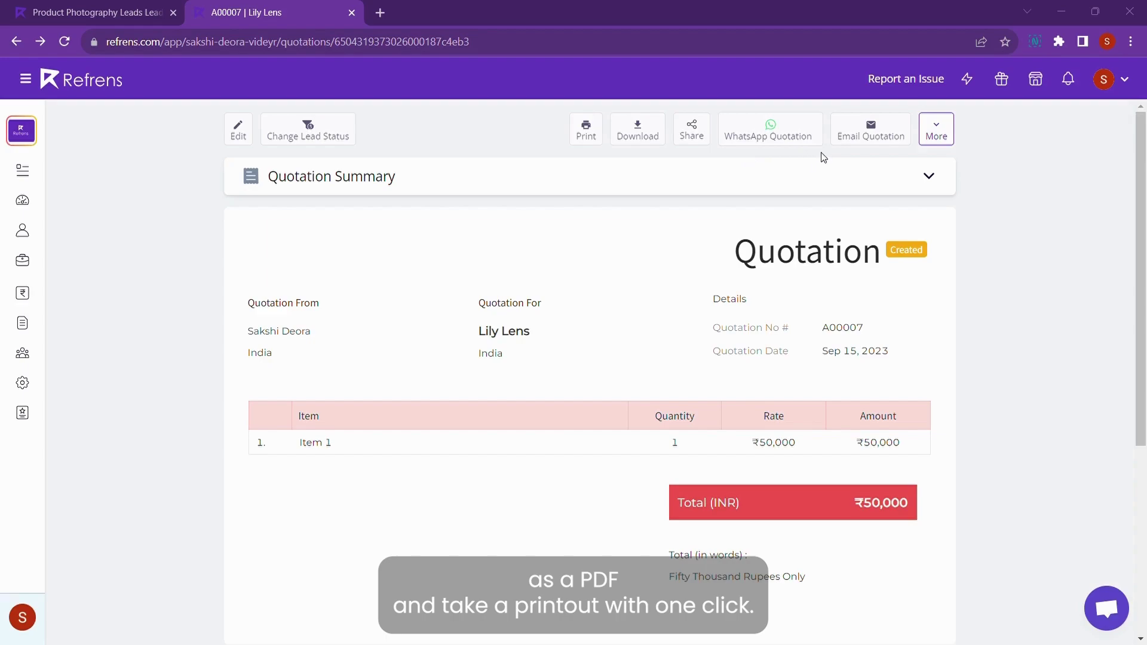
Step: Return to the lead page and check the documents table for unpaid ₹50,000 quotation A00007
{"action": "left_click", "coordinate": [20, 46]}
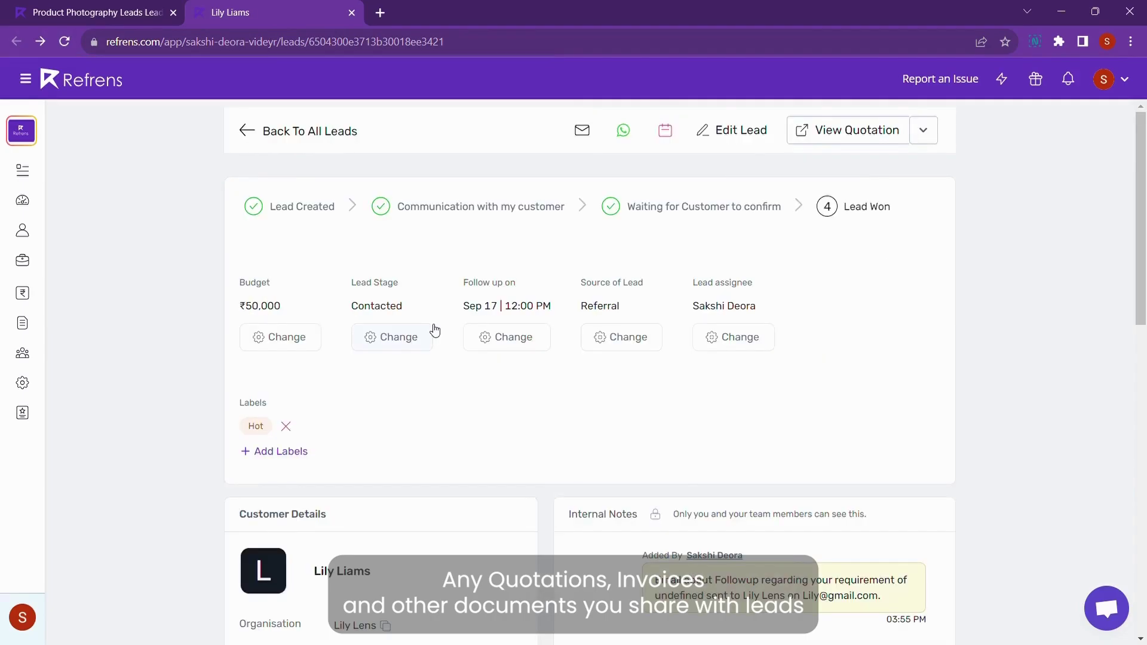
{"action": "scroll", "coordinate": [436, 328], "scroll_direction": "down", "scroll_amount": 8}
{"action": "scroll", "coordinate": [432, 329], "scroll_direction": "down", "scroll_amount": 3}
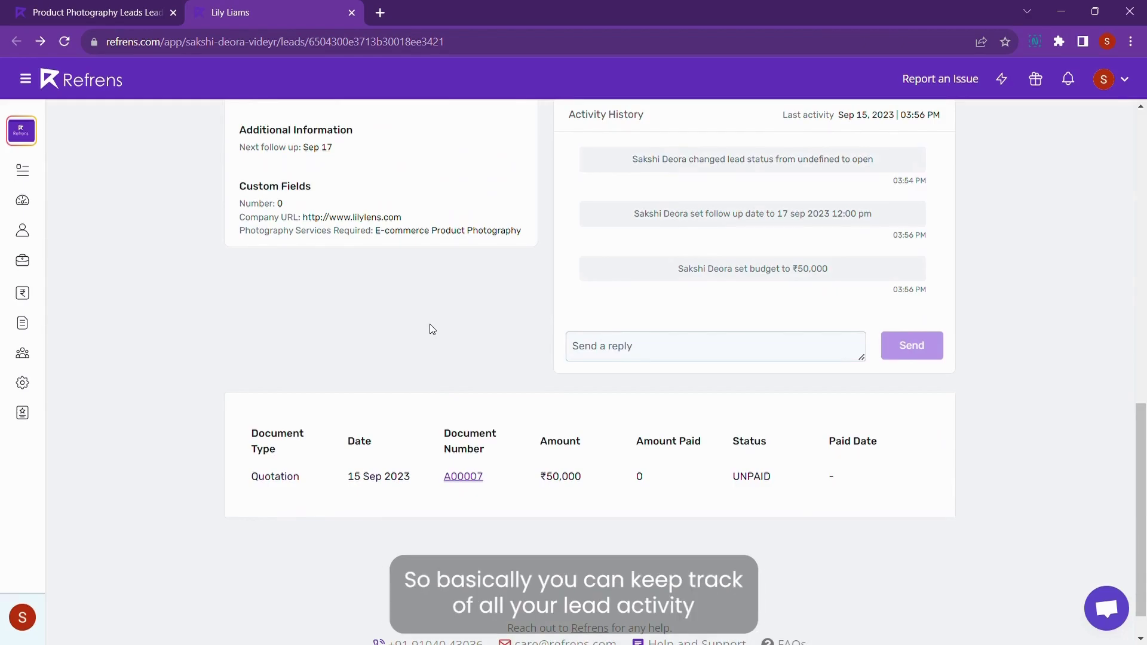
{"action": "scroll", "coordinate": [428, 329], "scroll_direction": "up", "scroll_amount": 10}
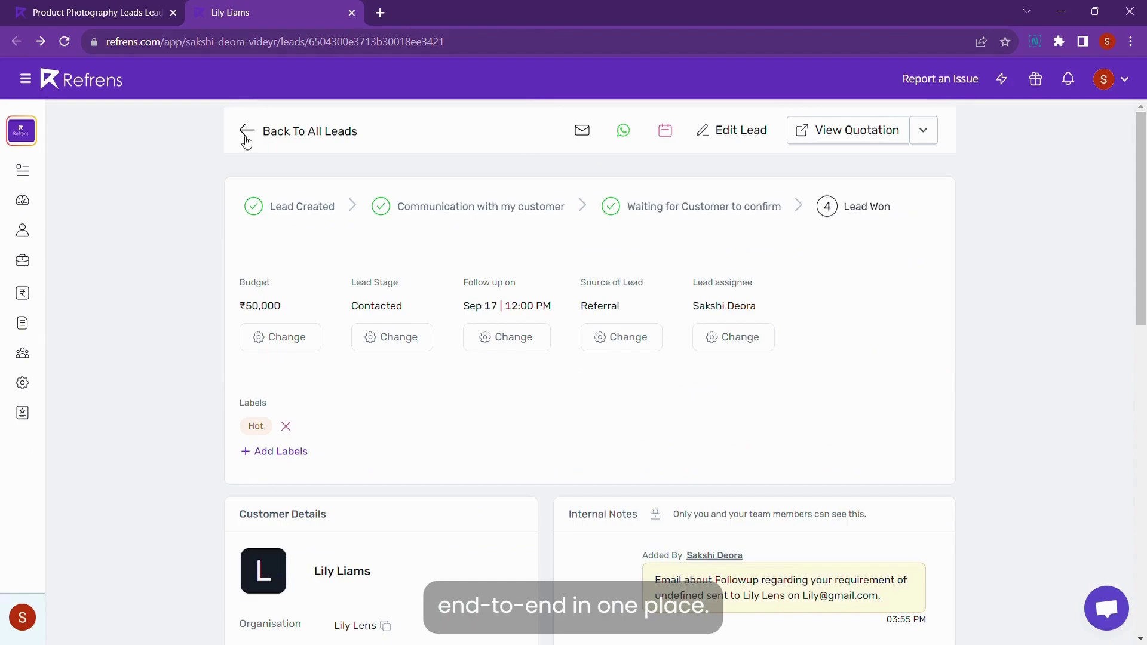
Step: Return to the Product Photography Leads list and scroll the table right to the More column
{"action": "left_click", "coordinate": [245, 139]}
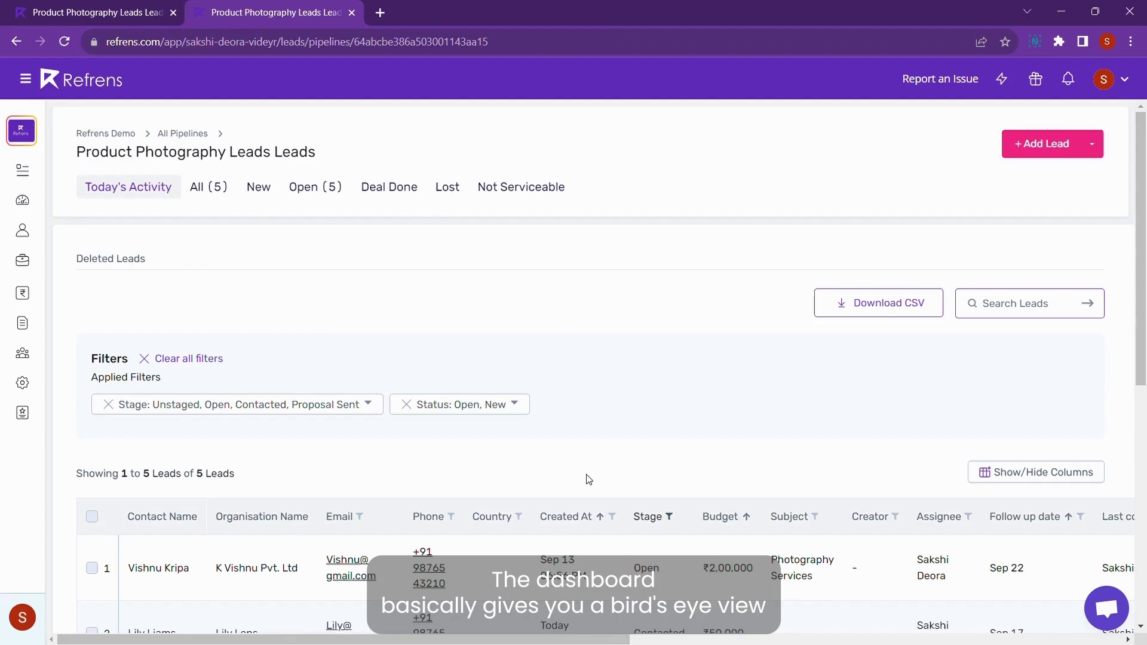
{"action": "scroll", "coordinate": [588, 479], "scroll_direction": "down", "scroll_amount": 1}
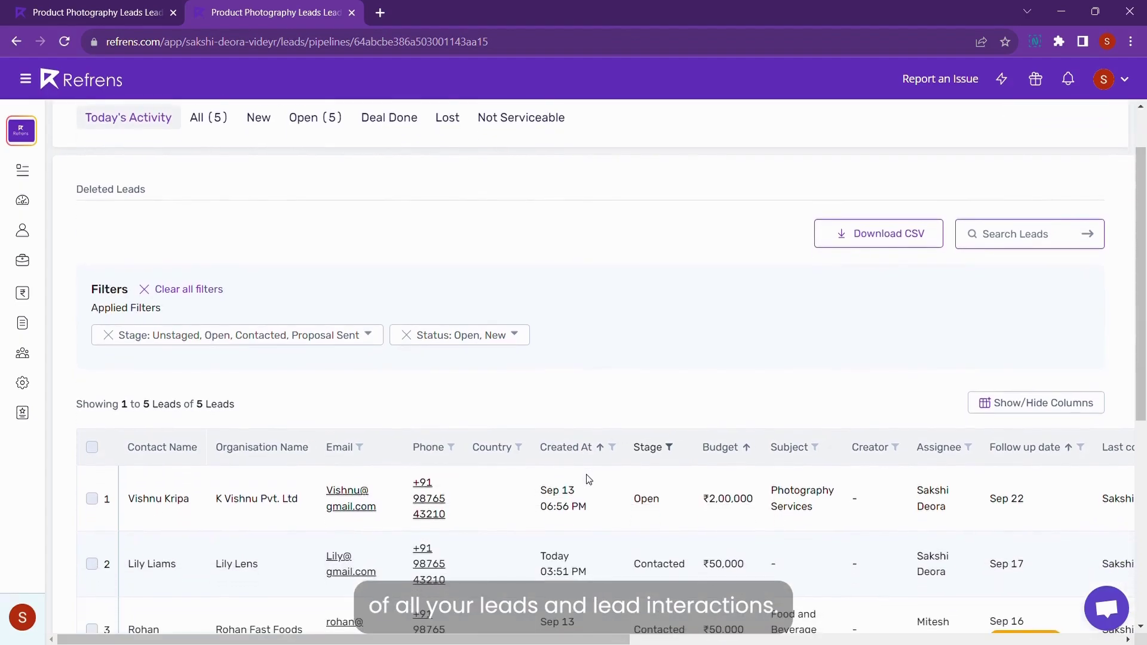
{"action": "scroll", "coordinate": [589, 479], "scroll_direction": "down", "scroll_amount": 2}
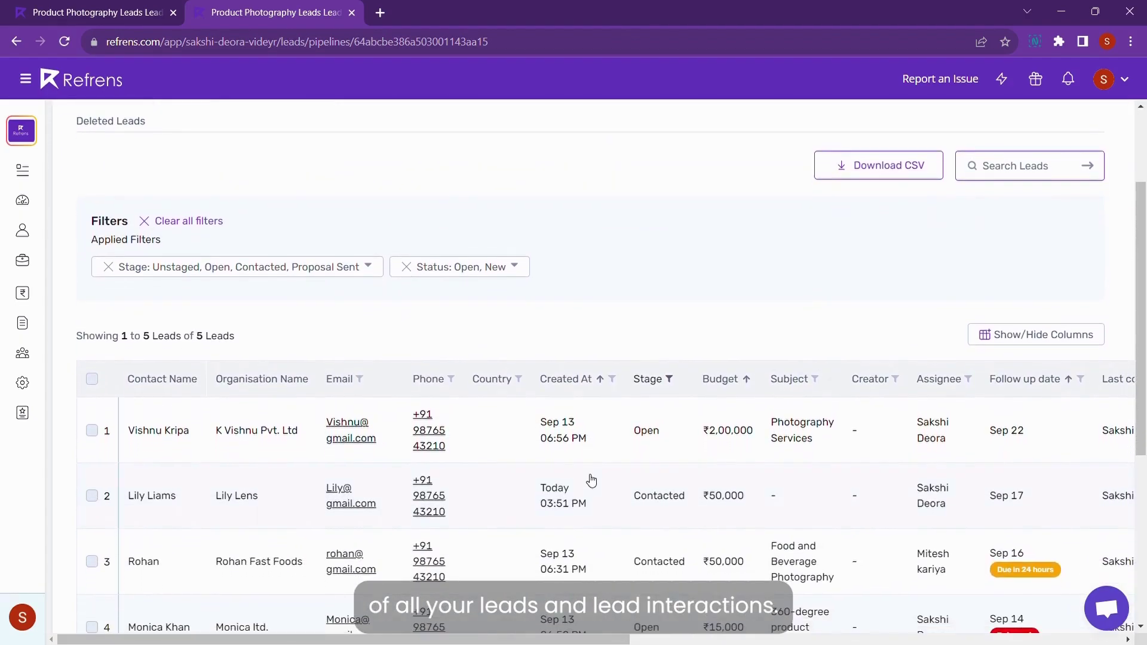
{"action": "scroll", "coordinate": [591, 482], "scroll_direction": "up", "scroll_amount": 4}
{"action": "scroll", "coordinate": [591, 481], "scroll_direction": "down", "scroll_amount": 3}
{"action": "scroll", "coordinate": [822, 338], "scroll_direction": "right", "scroll_amount": 6}
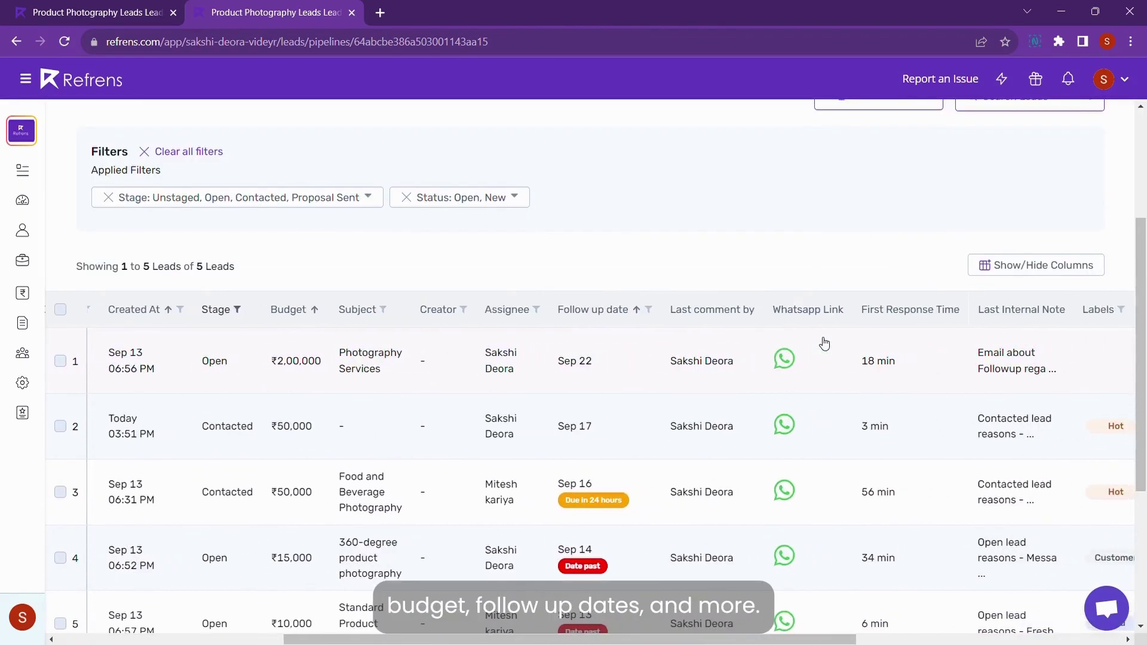
{"action": "scroll", "coordinate": [824, 344], "scroll_direction": "right", "scroll_amount": 1}
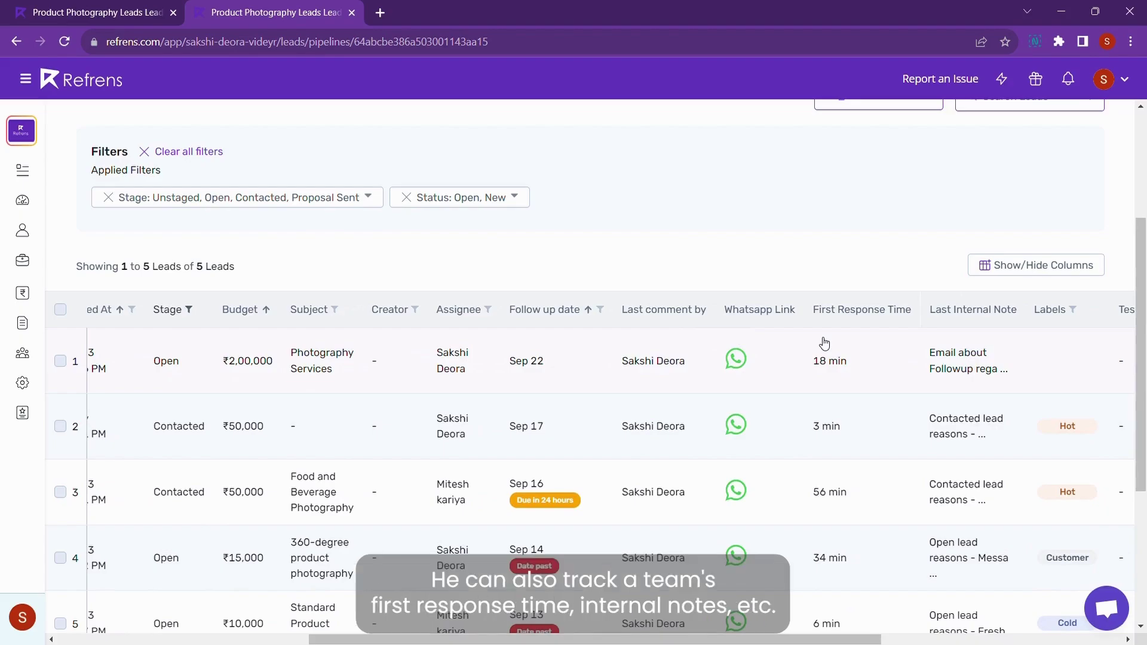
{"action": "scroll", "coordinate": [825, 343], "scroll_direction": "right", "scroll_amount": 1}
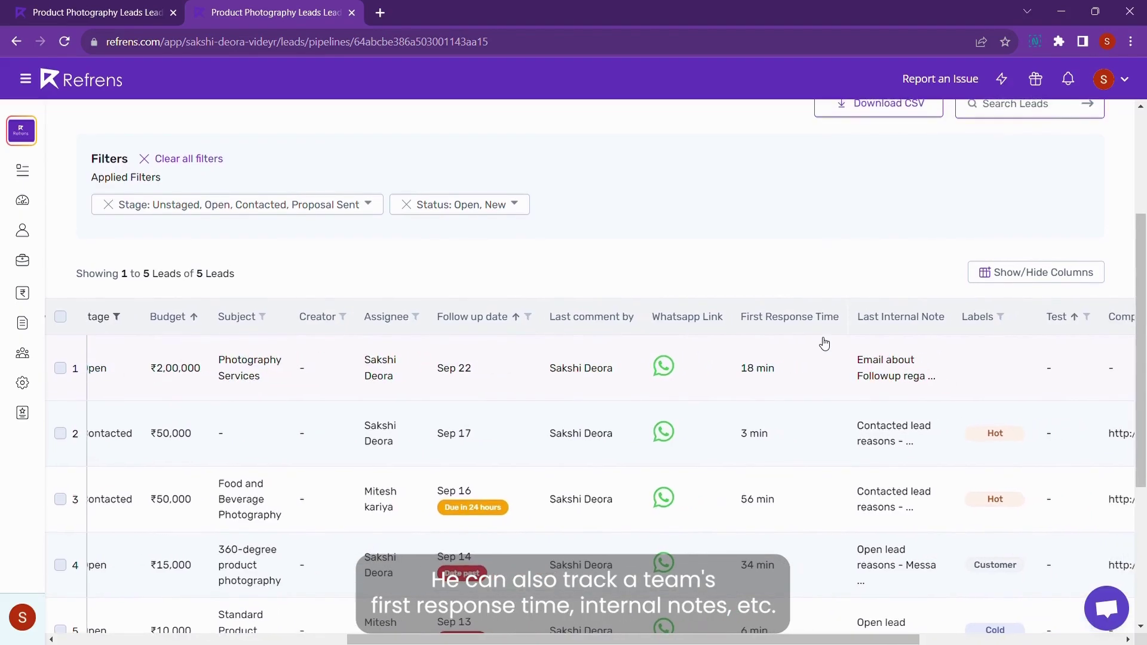
{"action": "scroll", "coordinate": [825, 344], "scroll_direction": "right", "scroll_amount": 4}
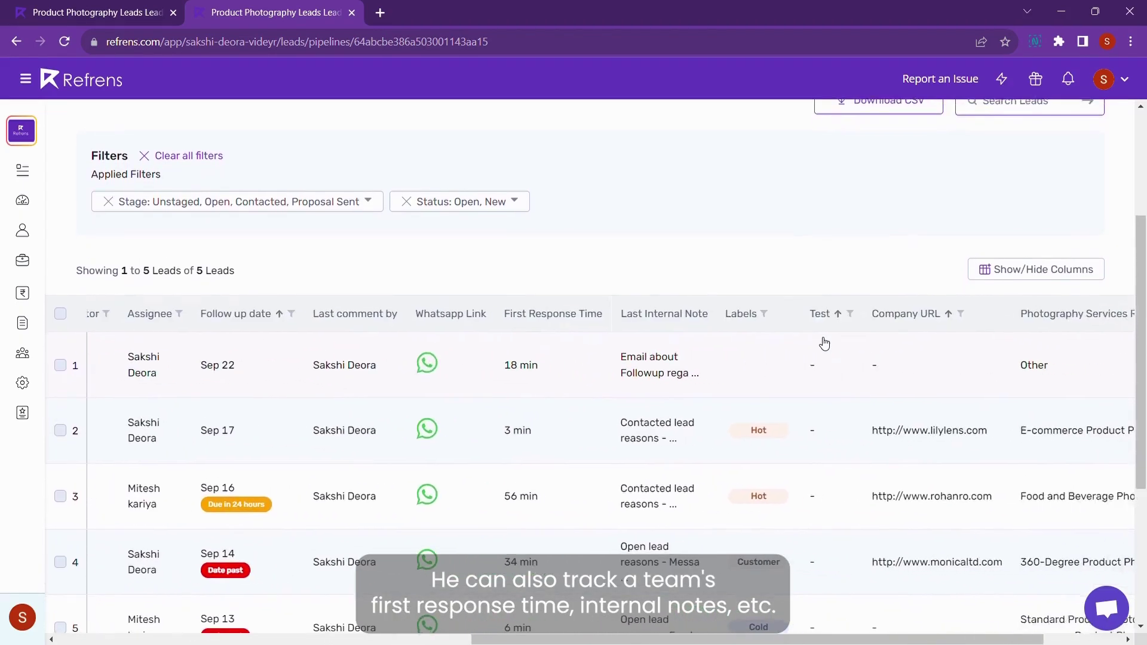
{"action": "scroll", "coordinate": [825, 343], "scroll_direction": "right", "scroll_amount": 3}
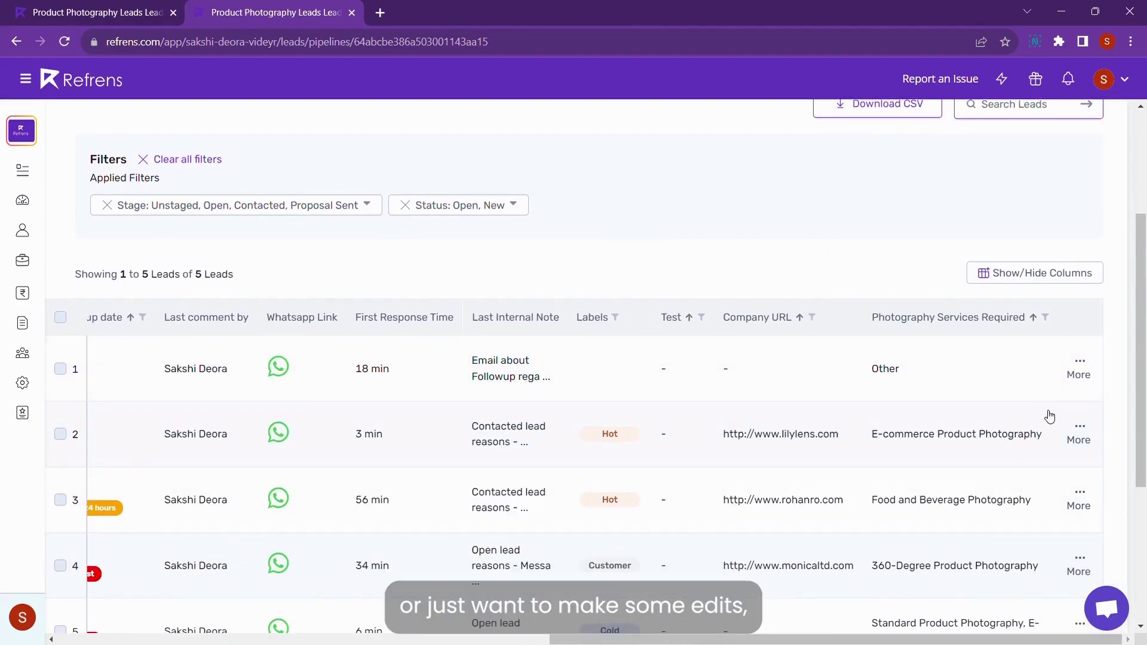
Step: Tick the first three leads, including Lily Lens and Rohan Fast Foods, and view the Bulk Actions options
{"action": "left_click", "coordinate": [1080, 371]}
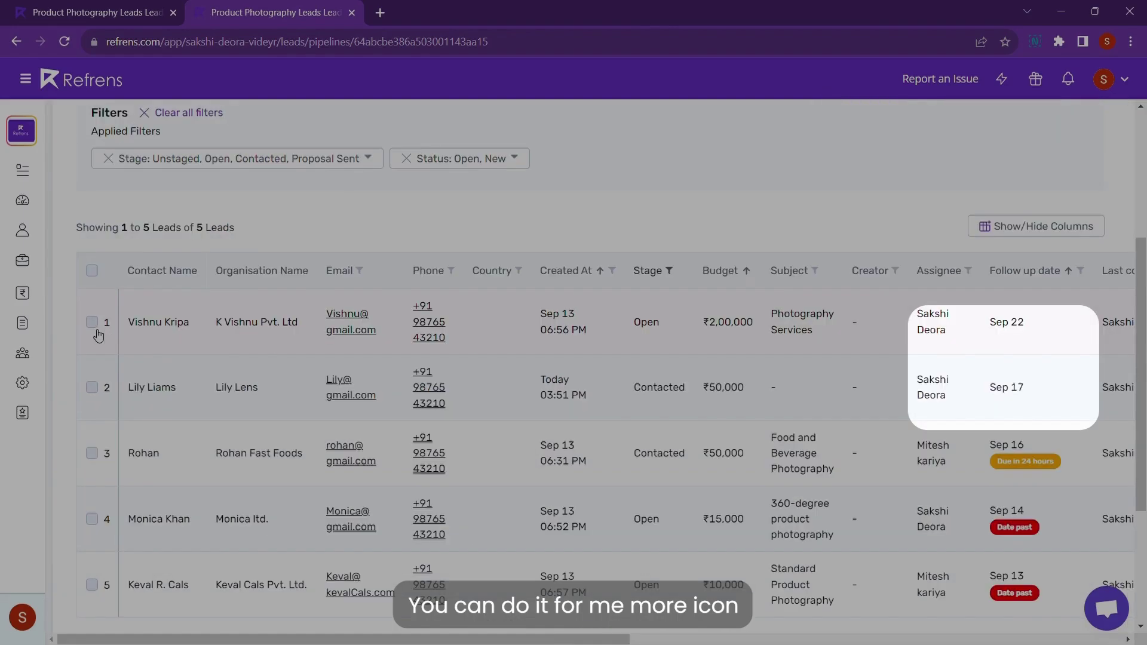
{"action": "left_click", "coordinate": [92, 323]}
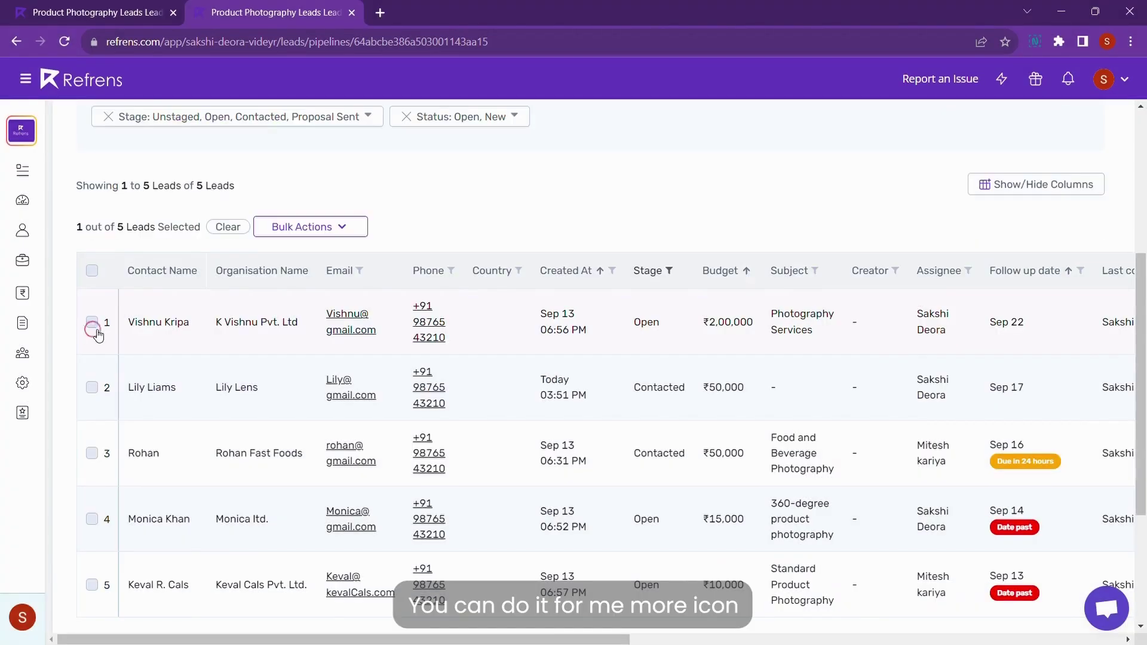
{"action": "left_click", "coordinate": [93, 388]}
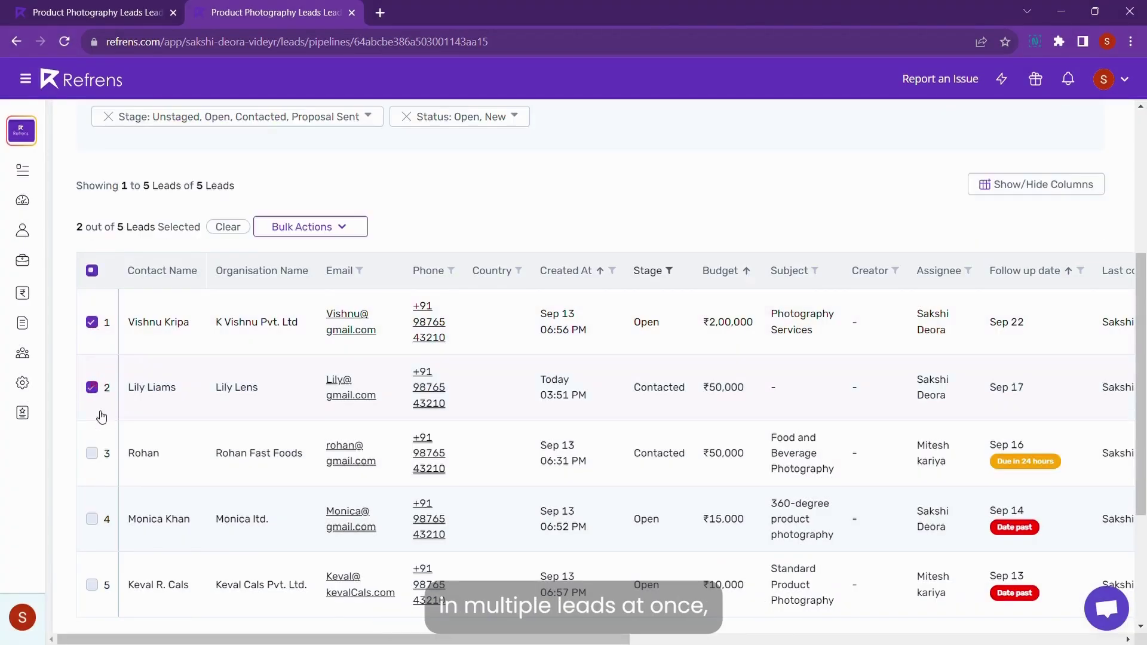
{"action": "left_click", "coordinate": [94, 455]}
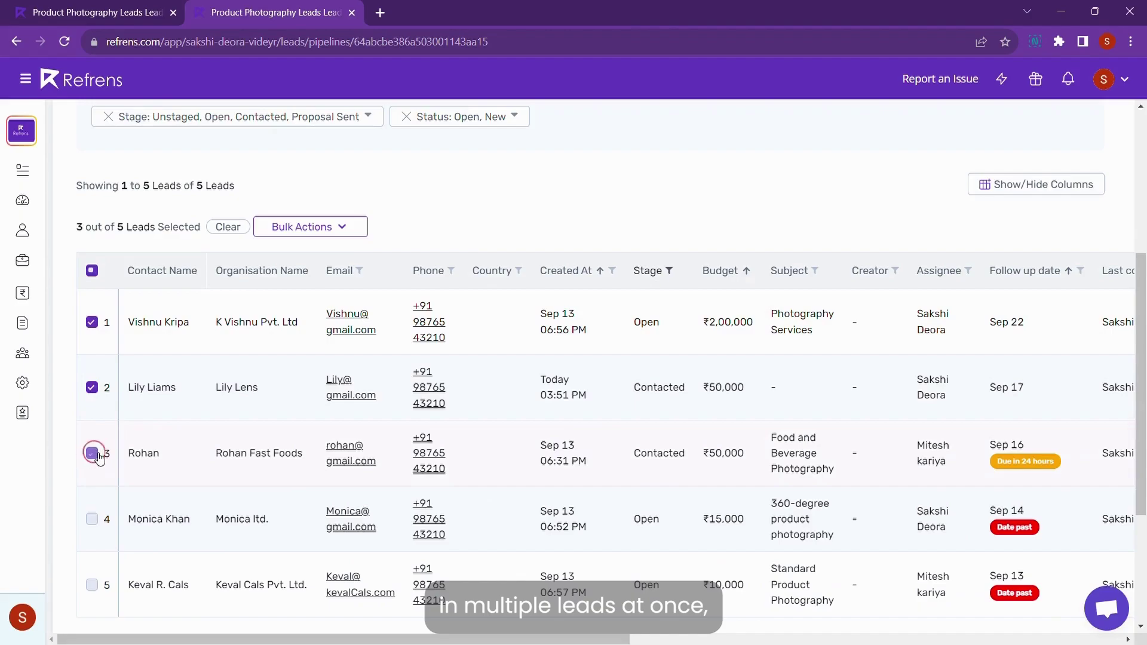
{"action": "left_click", "coordinate": [323, 230]}
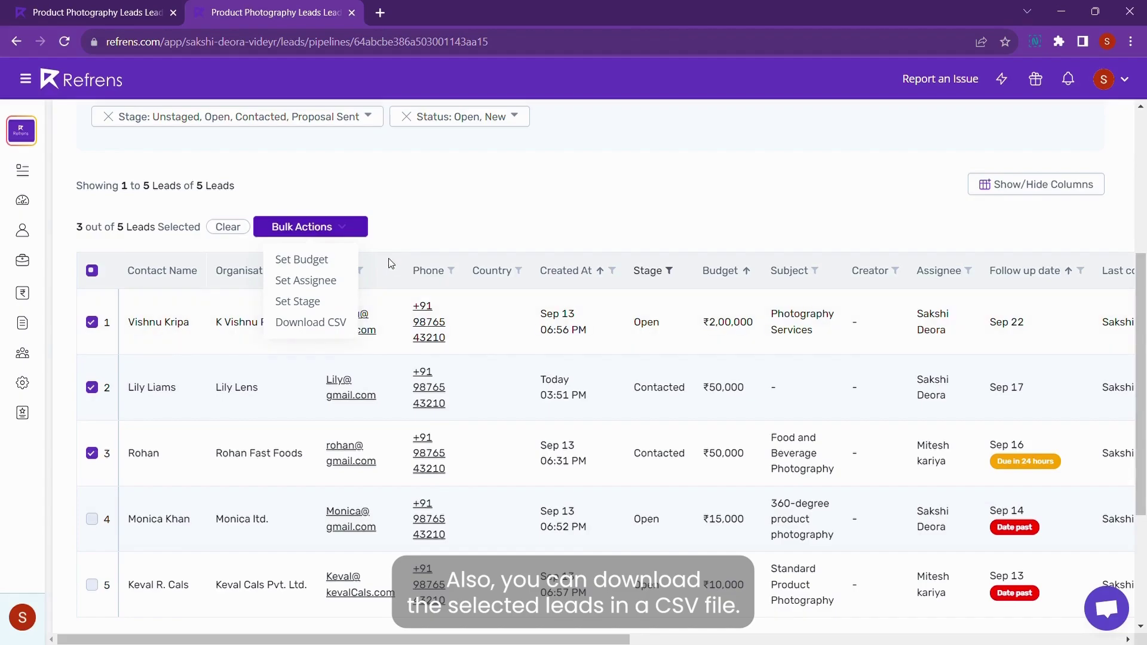
{"action": "left_click", "coordinate": [401, 240]}
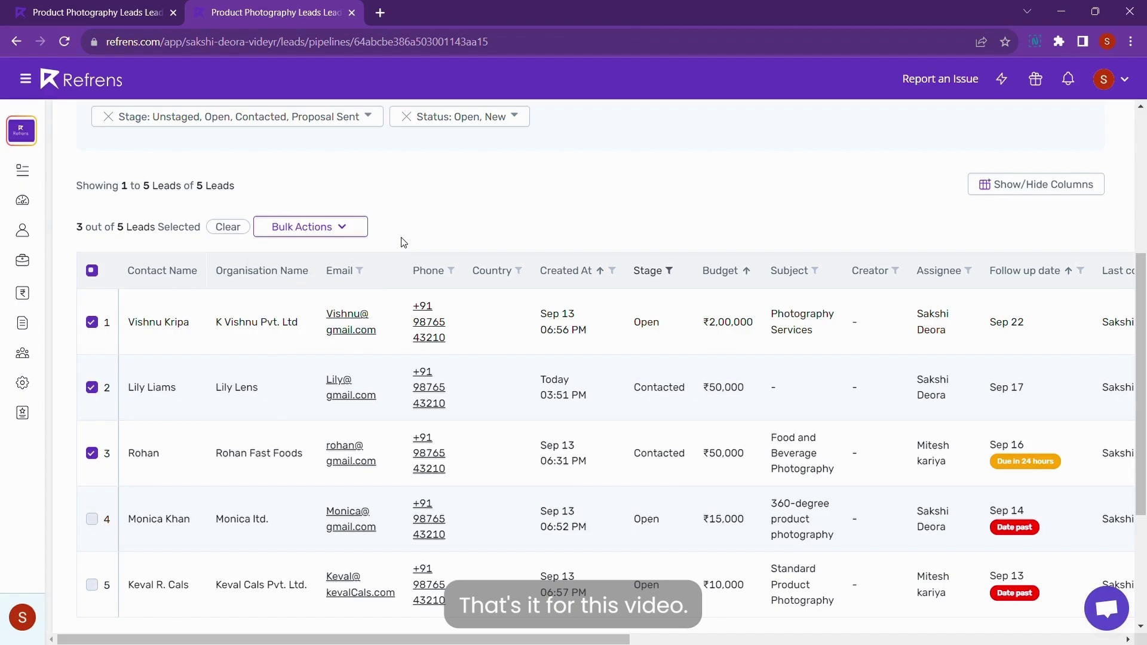